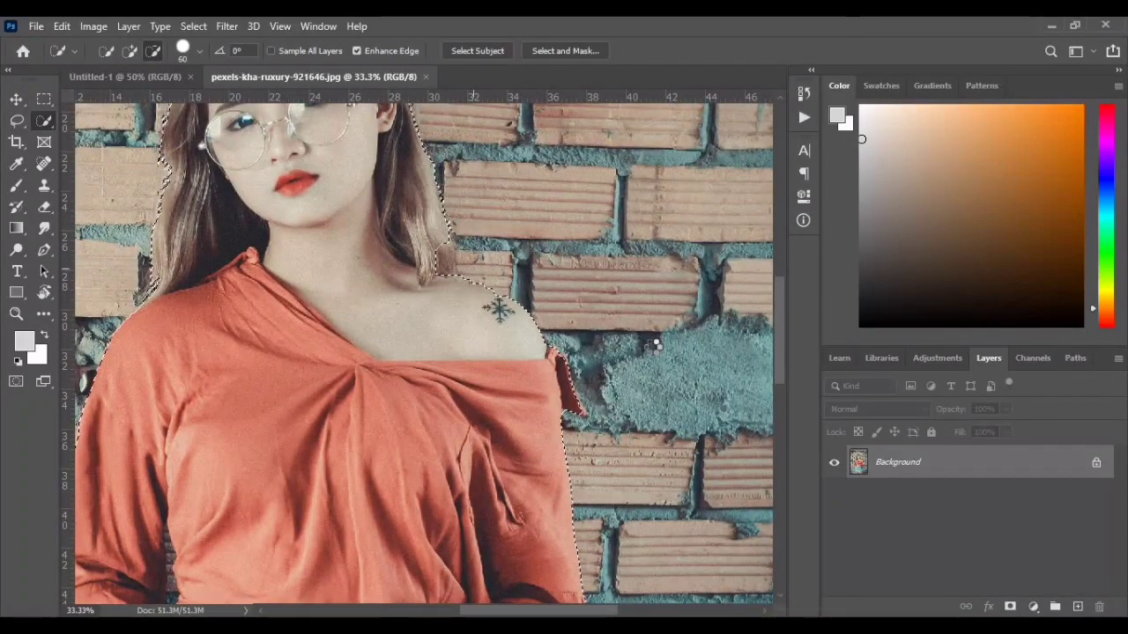
Step: Refine the quick selection along the woman's outline, touching up the frayed hem of the shorts with a 45 px brush
{"action": "scroll", "coordinate": [584, 363], "scroll_direction": "down", "scroll_amount": 5}
{"action": "scroll", "coordinate": [585, 363], "scroll_direction": "down", "scroll_amount": 6}
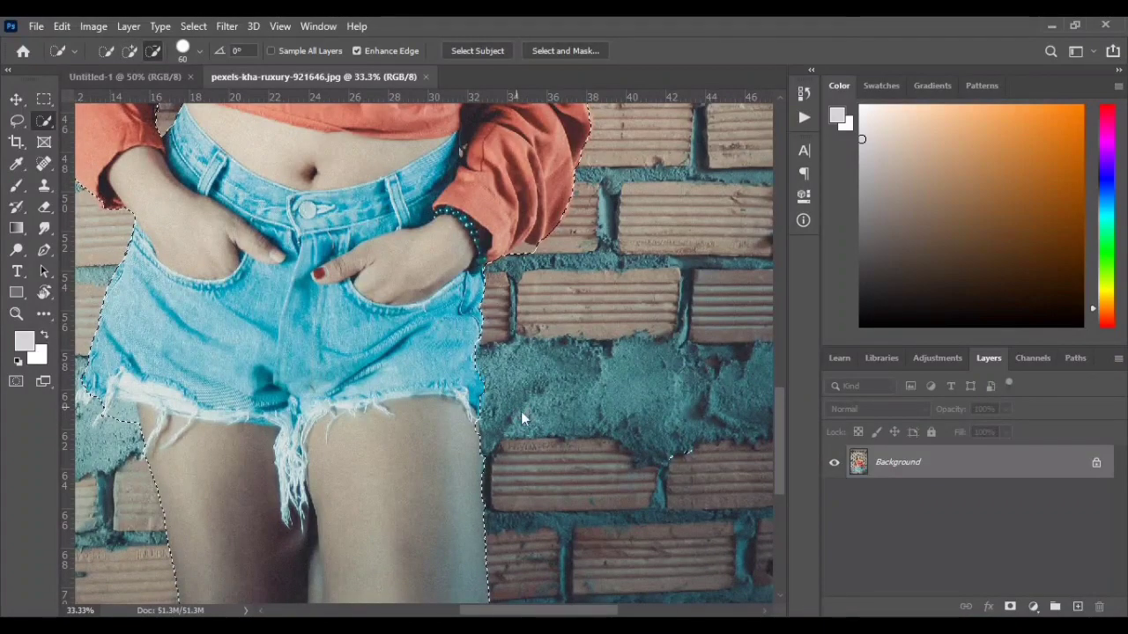
{"action": "scroll", "coordinate": [318, 372], "scroll_direction": "down", "scroll_amount": 5}
{"action": "left_click_drag", "start_coordinate": [253, 314], "coordinate": [579, 514]}
{"action": "key", "text": "bracketleft"}
{"action": "key", "text": "bracketleft"}
{"action": "left_click", "coordinate": [449, 394], "text": "alt"}
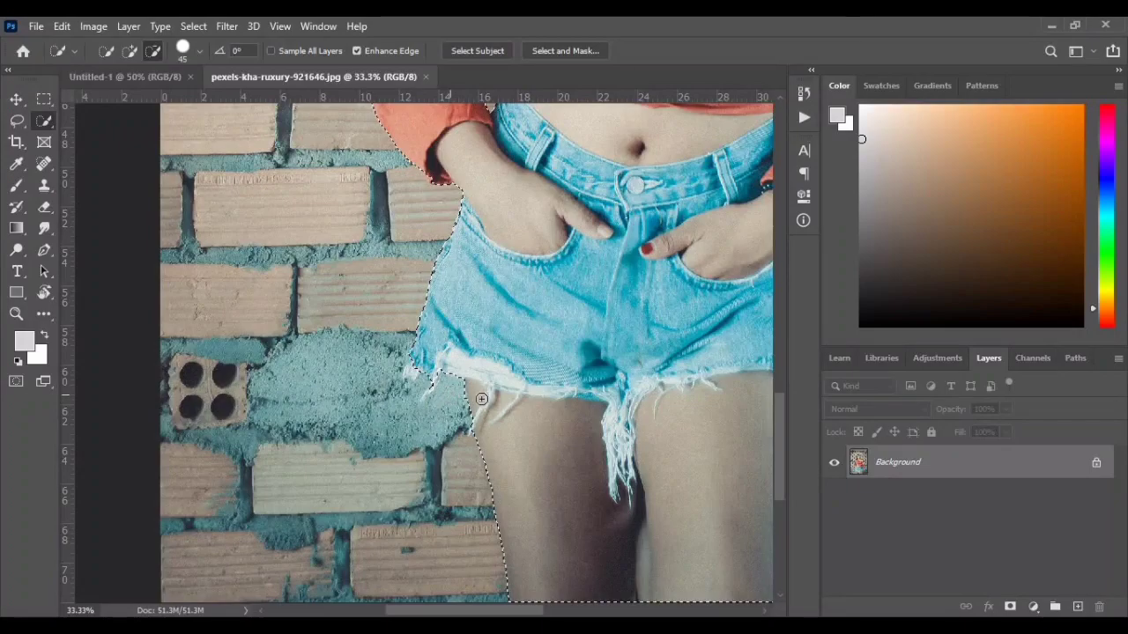
{"action": "scroll", "coordinate": [482, 400], "scroll_direction": "up", "scroll_amount": 15}
{"action": "scroll", "coordinate": [496, 261], "scroll_direction": "right", "scroll_amount": 3}
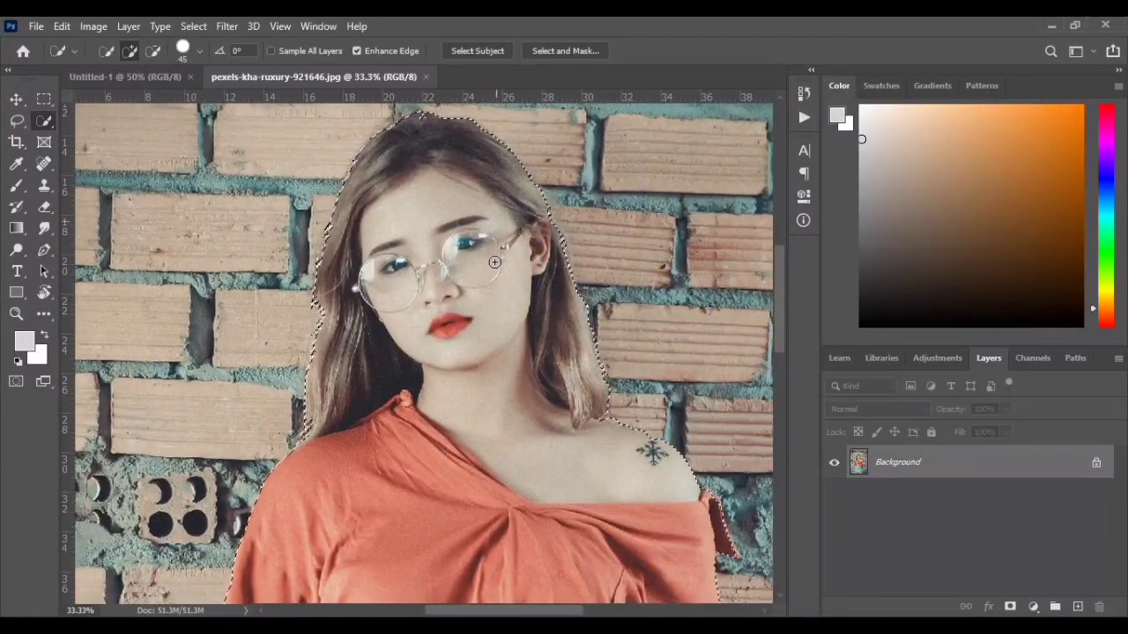
Step: Refine the hair edges in Select and Mask and output the result to a new layer with a layer mask
{"action": "left_click", "coordinate": [588, 50]}
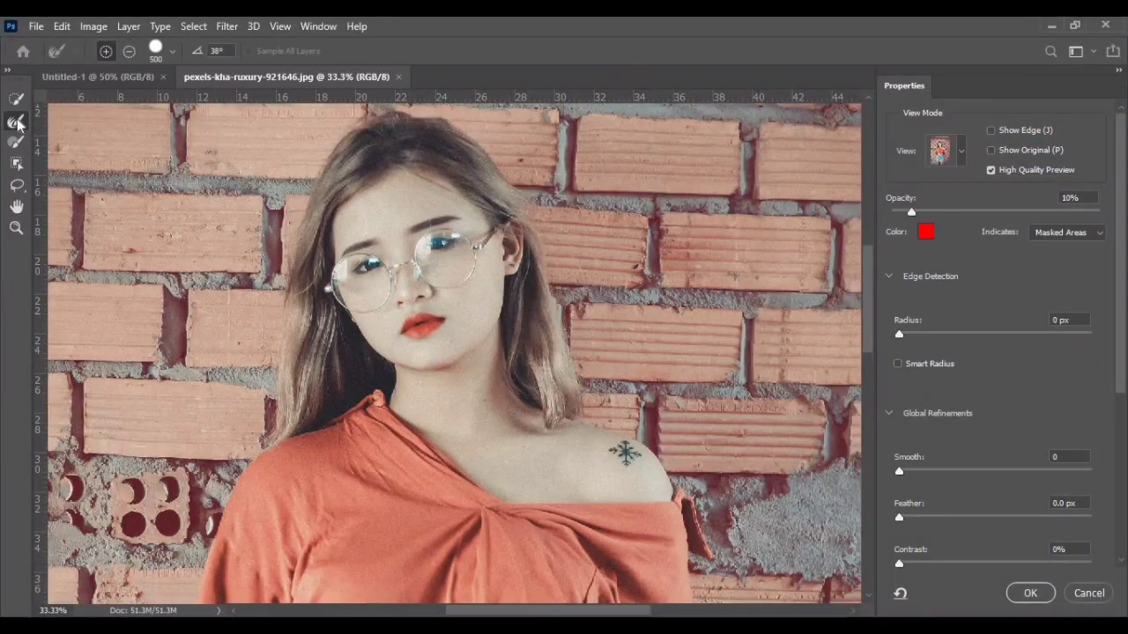
{"action": "key", "text": "ctrl+minus"}
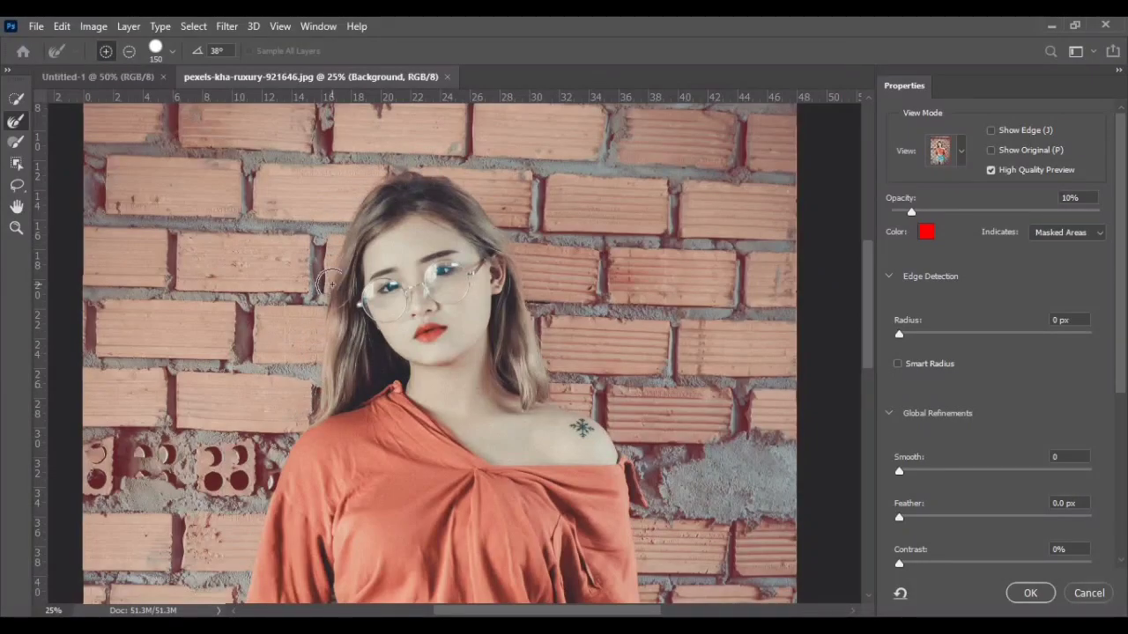
{"action": "scroll", "coordinate": [1008, 427], "scroll_direction": "down", "scroll_amount": 5}
{"action": "left_click", "coordinate": [898, 456]}
{"action": "left_click", "coordinate": [1025, 598]}
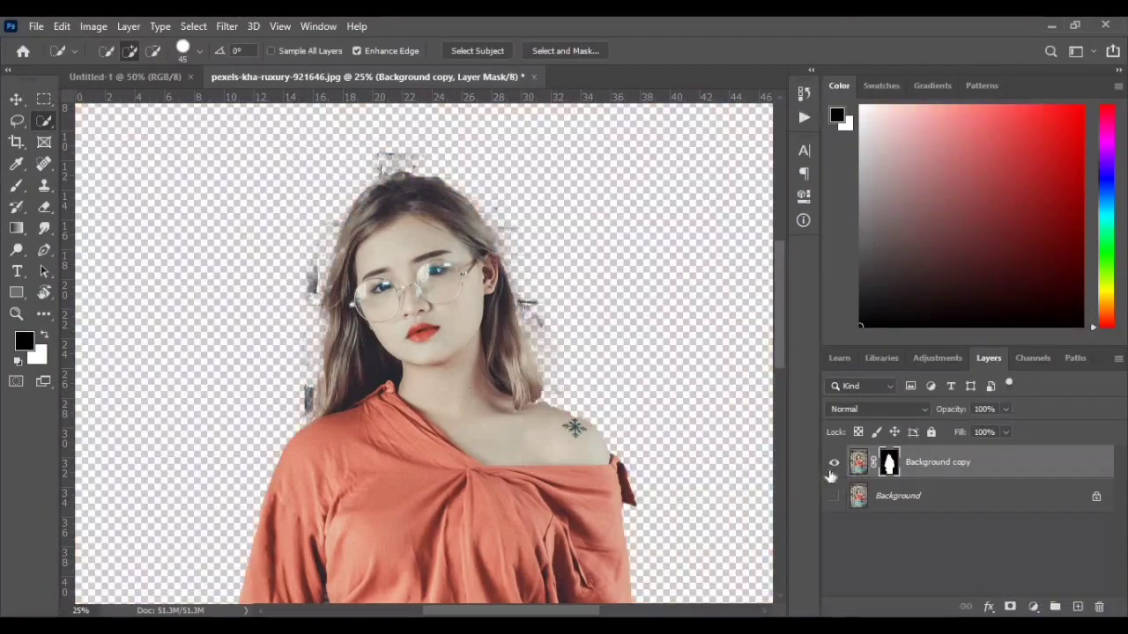
Step: Paint out the leftover background fragments around the hair on the layer mask with a hard round 600 px black brush at 100% opacity
{"action": "key", "text": "ctrl+minus"}
{"action": "key", "text": "ctrl+minus"}
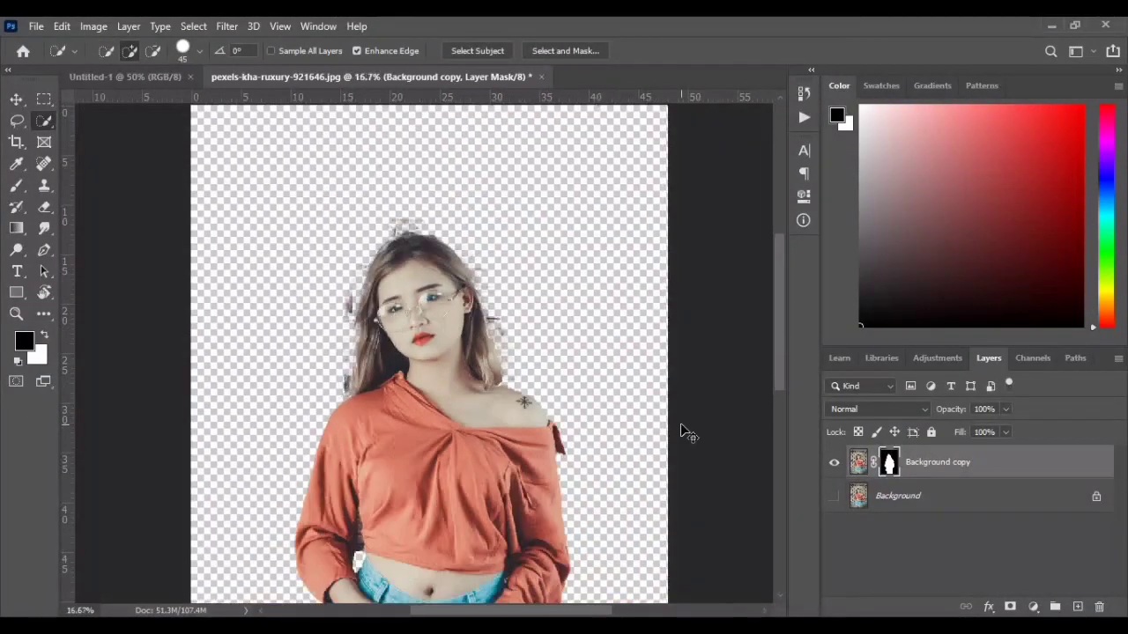
{"action": "key", "text": "ctrl+plus"}
{"action": "key", "text": "b"}
{"action": "key", "text": "bracketright"}
{"action": "key", "text": "bracketright"}
{"action": "key", "text": "bracketright"}
{"action": "key", "text": "bracketright"}
{"action": "key", "text": "bracketright"}
{"action": "key", "text": "bracketright"}
{"action": "key", "text": "bracketright"}
{"action": "key", "text": "bracketright"}
{"action": "key", "text": "bracketright"}
{"action": "key", "text": "bracketright"}
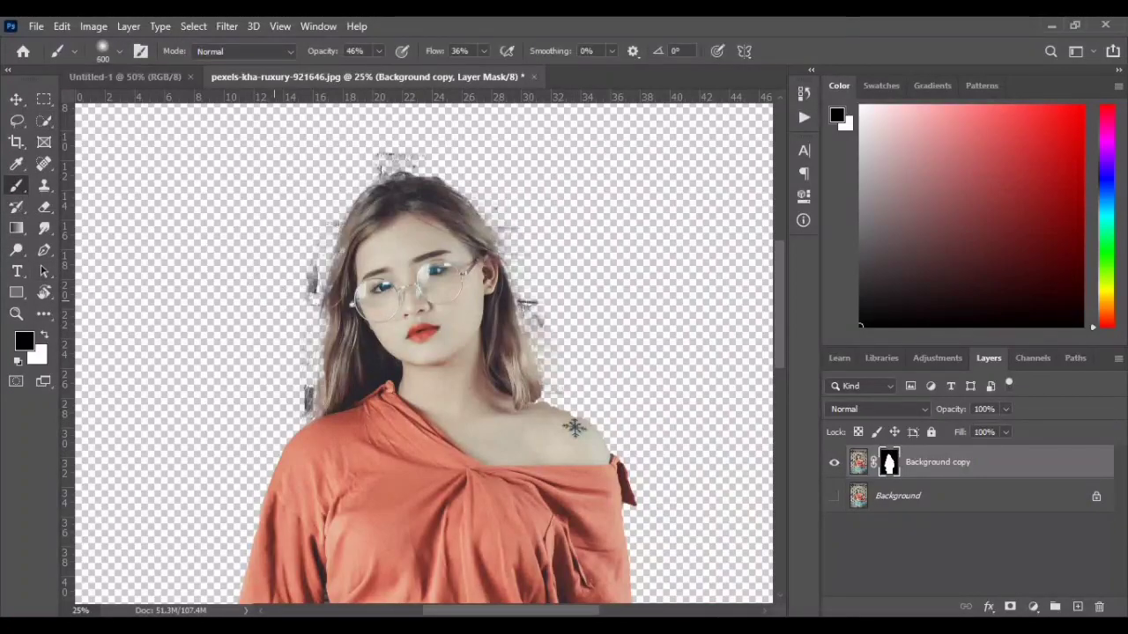
{"action": "left_click", "coordinate": [114, 53]}
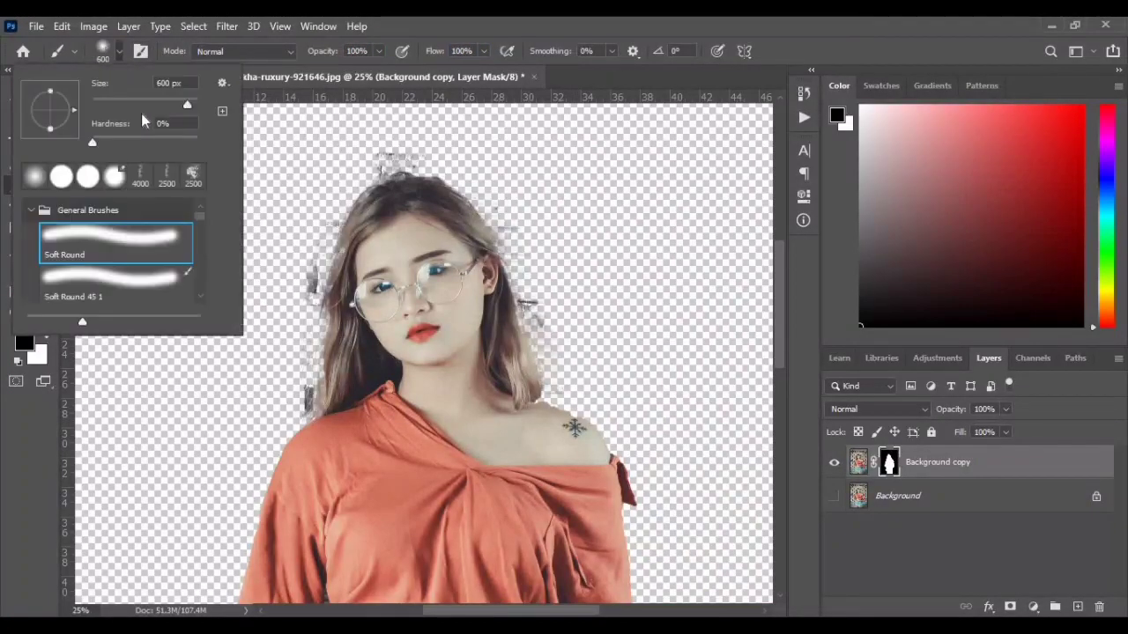
{"action": "double_click", "coordinate": [88, 181]}
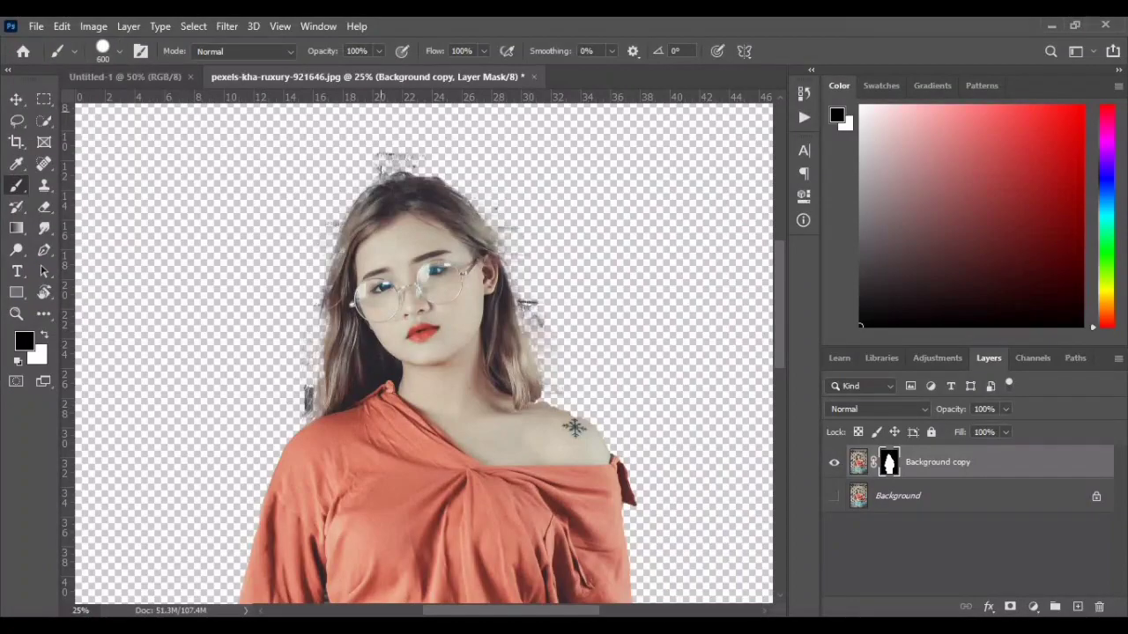
{"action": "left_click", "coordinate": [582, 297]}
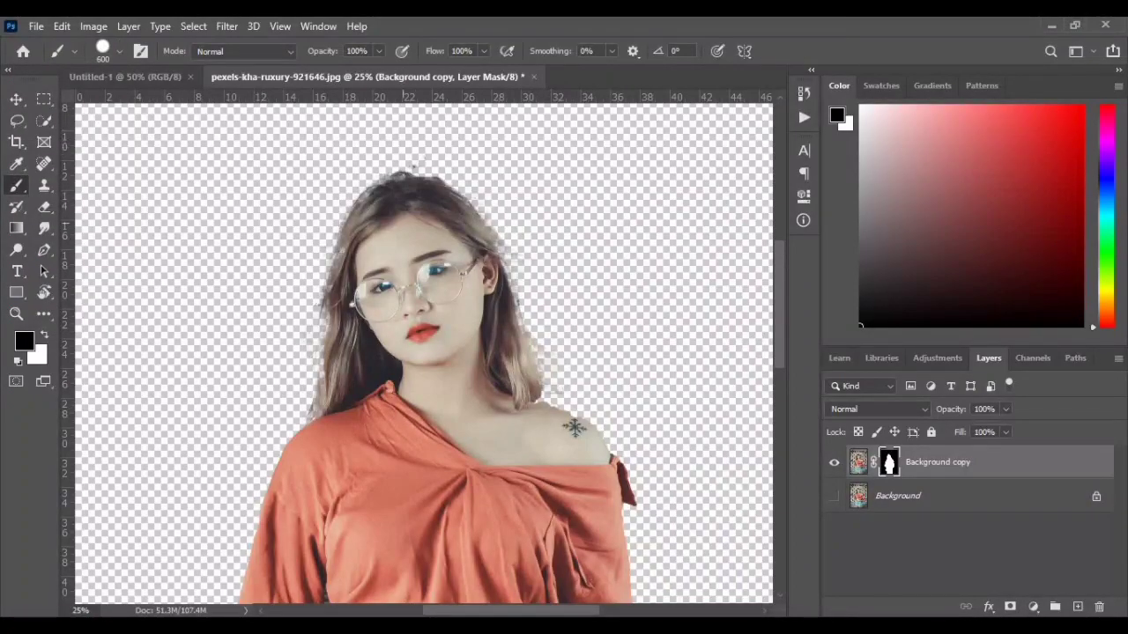
Step: Trace the brick-filled gap between the sleeve and the waist with the Pen tool and convert the path to a selection
{"action": "scroll", "coordinate": [436, 352], "scroll_direction": "down", "scroll_amount": 5}
{"action": "scroll", "coordinate": [574, 203], "scroll_direction": "down", "scroll_amount": 1}
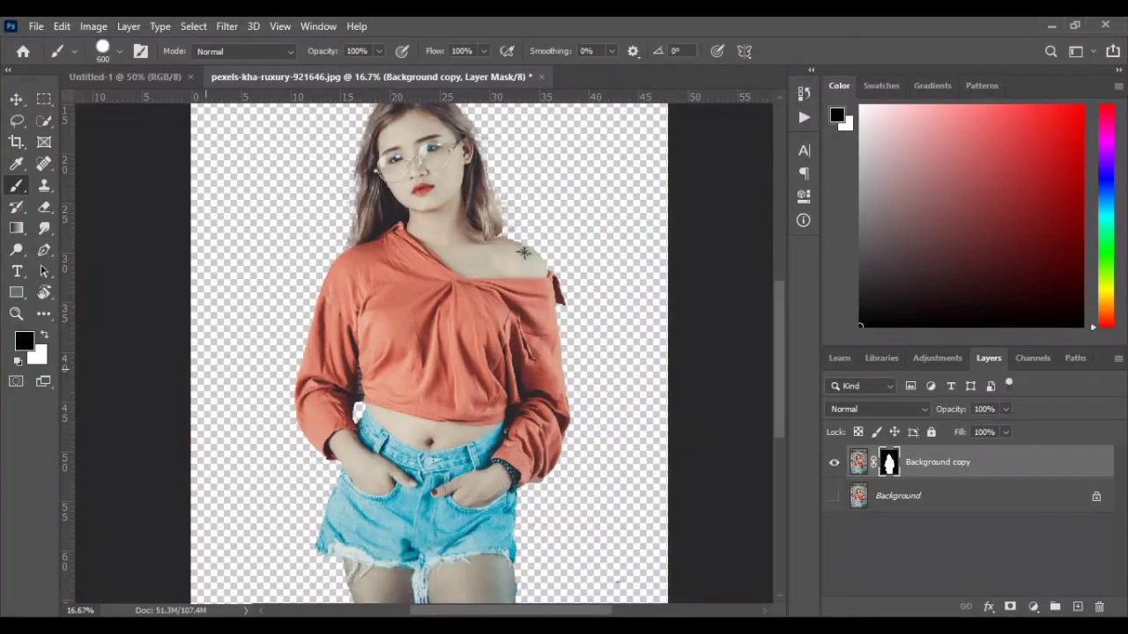
{"action": "key", "text": "ctrl+plus"}
{"action": "key", "text": "ctrl+plus"}
{"action": "key", "text": "ctrl+plus"}
{"action": "left_click_drag", "start_coordinate": [305, 370], "coordinate": [479, 362]}
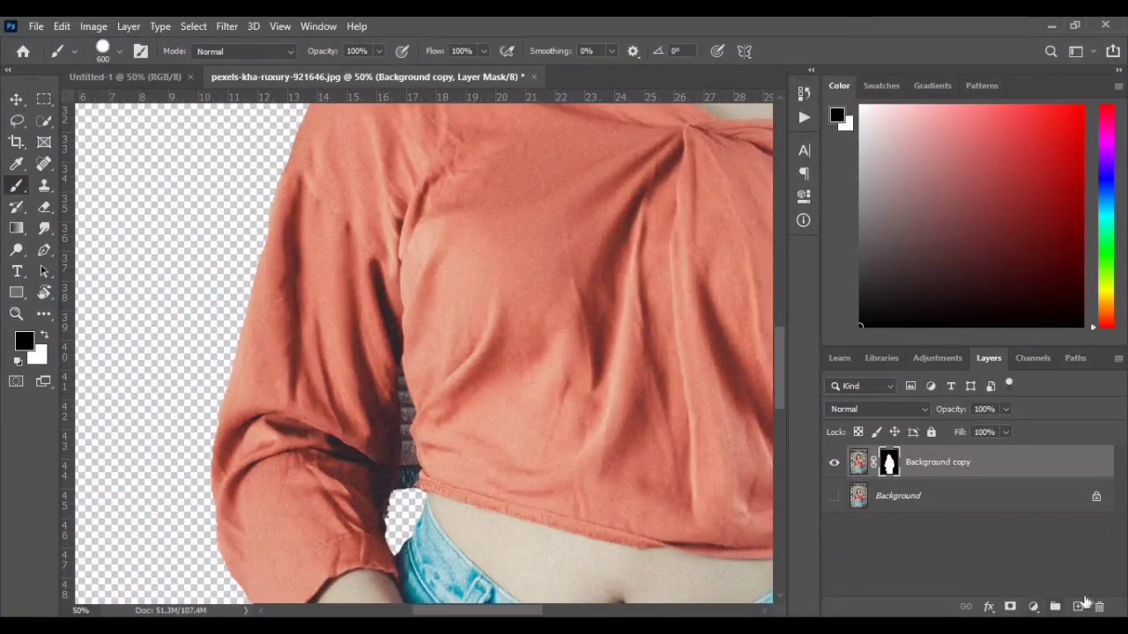
{"action": "right_click", "coordinate": [44, 250]}
{"action": "left_click", "coordinate": [111, 247]}
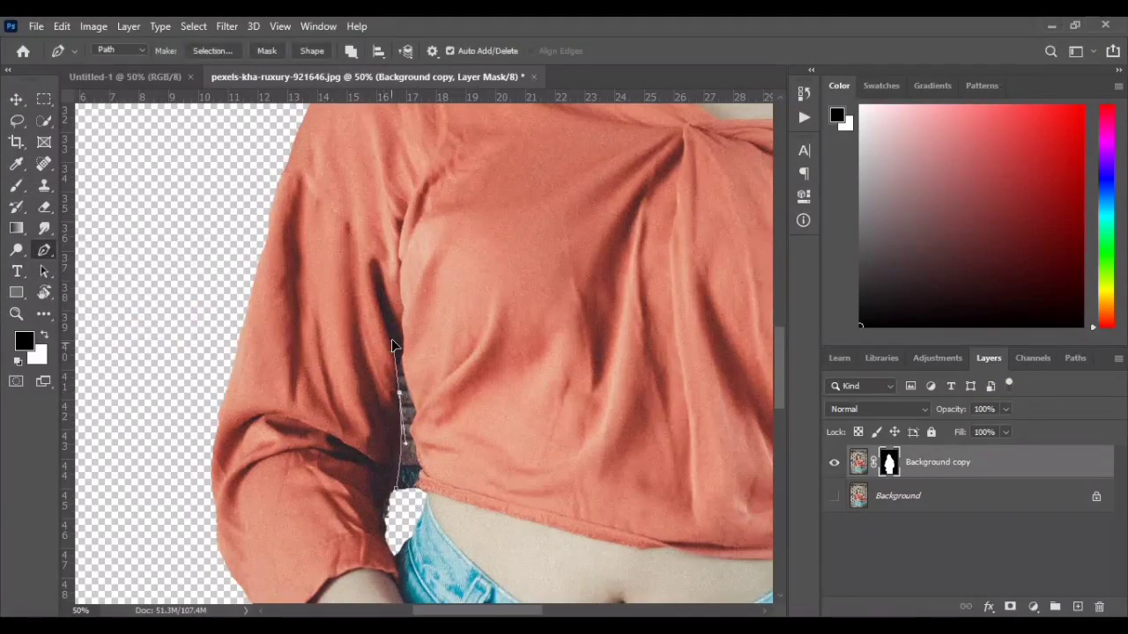
{"action": "key", "text": "ctrl+z"}
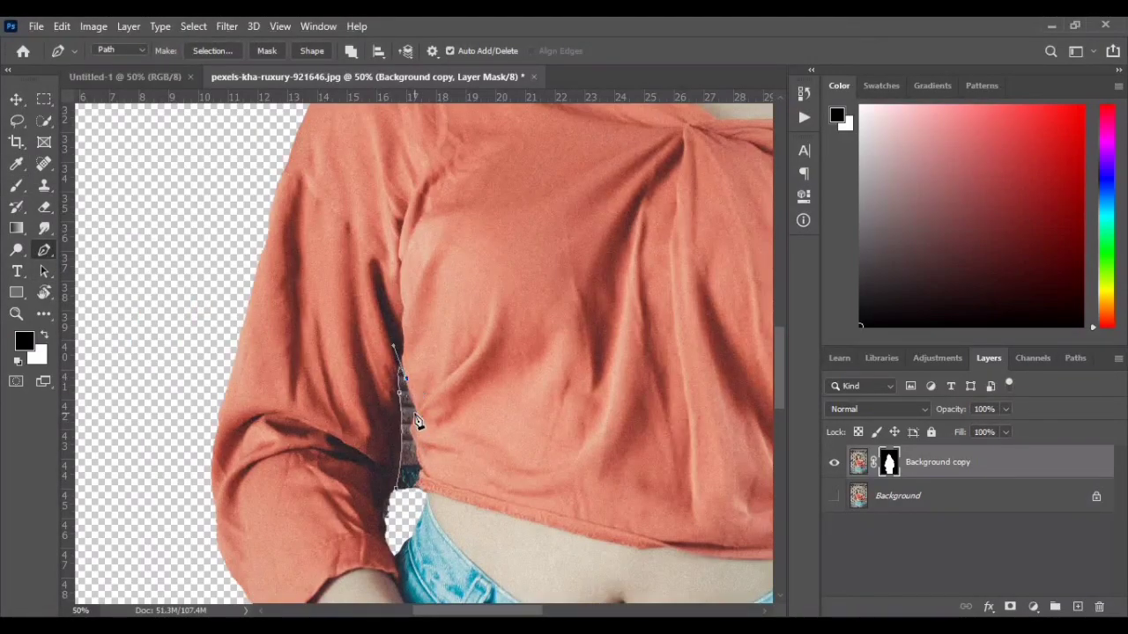
{"action": "left_click", "coordinate": [404, 490]}
{"action": "left_click", "coordinate": [397, 490]}
{"action": "key", "text": "ctrl+Return"}
Step: Erase the bricks inside the selected gap with a 40 px eraser and deselect
{"action": "key", "text": "e"}
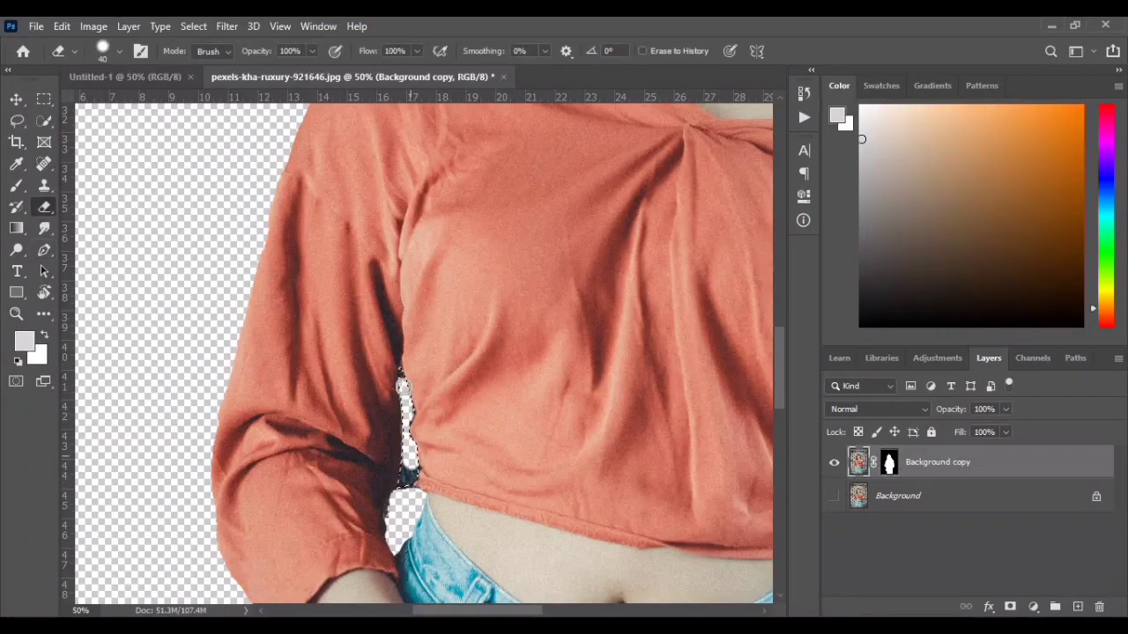
{"action": "mouse_move", "coordinate": [403, 386]}
{"action": "left_mouse_down"}
{"action": "mouse_move", "coordinate": [416, 487]}
{"action": "mouse_move", "coordinate": [397, 496]}
{"action": "left_mouse_up"}
{"action": "key", "text": "ctrl+d"}
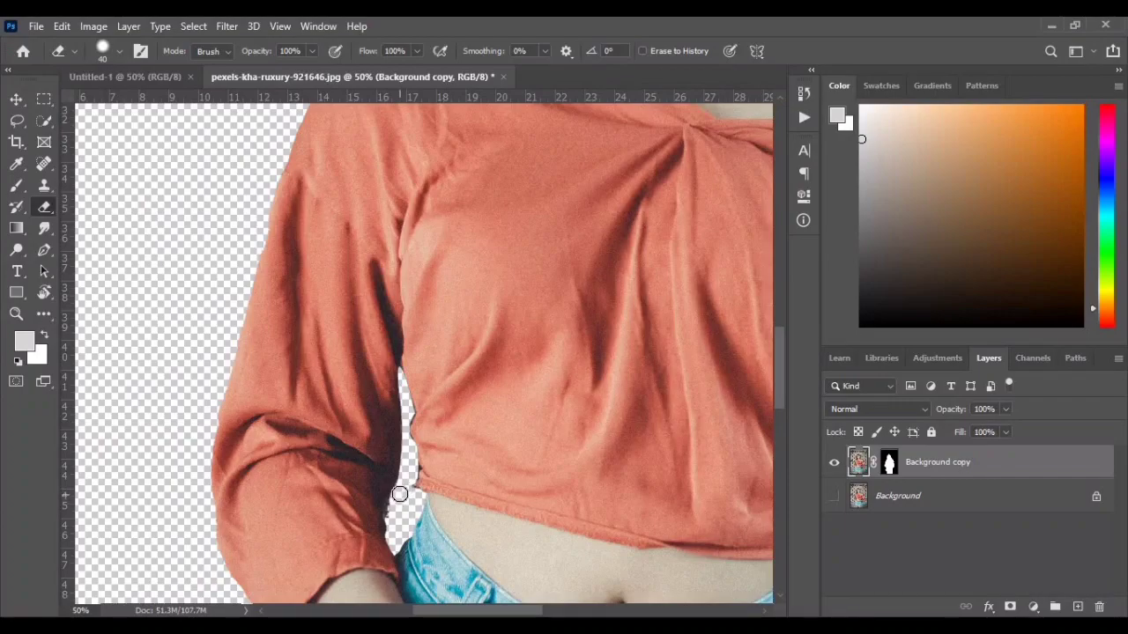
Step: Bring the cut-out woman layer into the Untitled-1 document and apply its layer mask
{"action": "scroll", "coordinate": [405, 416], "scroll_direction": "down", "scroll_amount": 4}
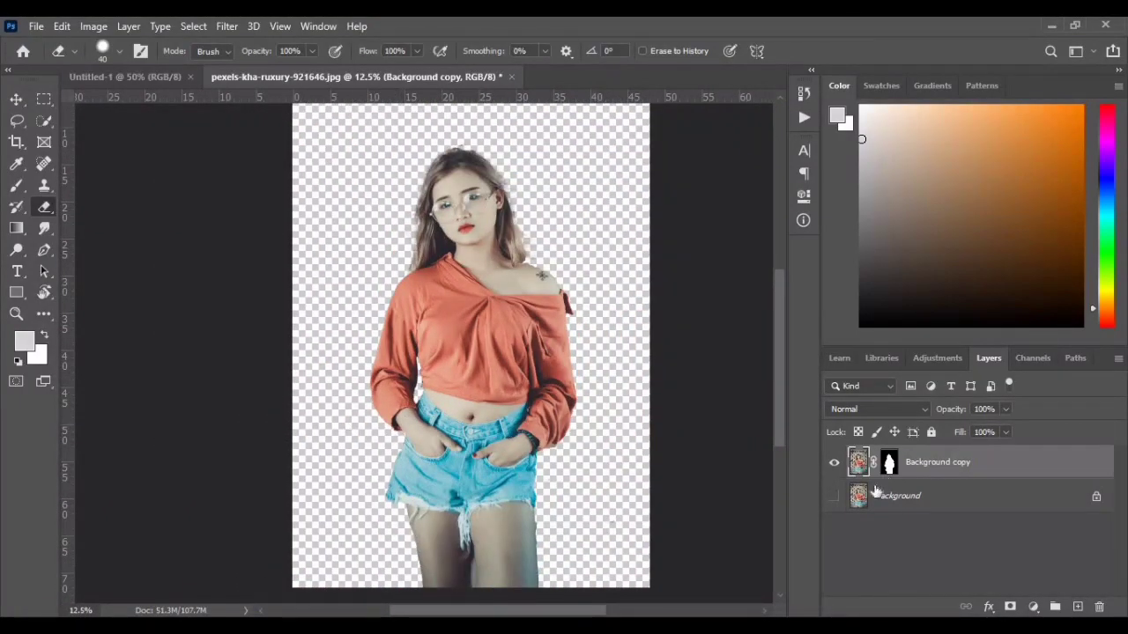
{"action": "left_click", "coordinate": [835, 496]}
{"action": "left_click", "coordinate": [16, 99]}
{"action": "left_click_drag", "start_coordinate": [447, 348], "coordinate": [430, 414]}
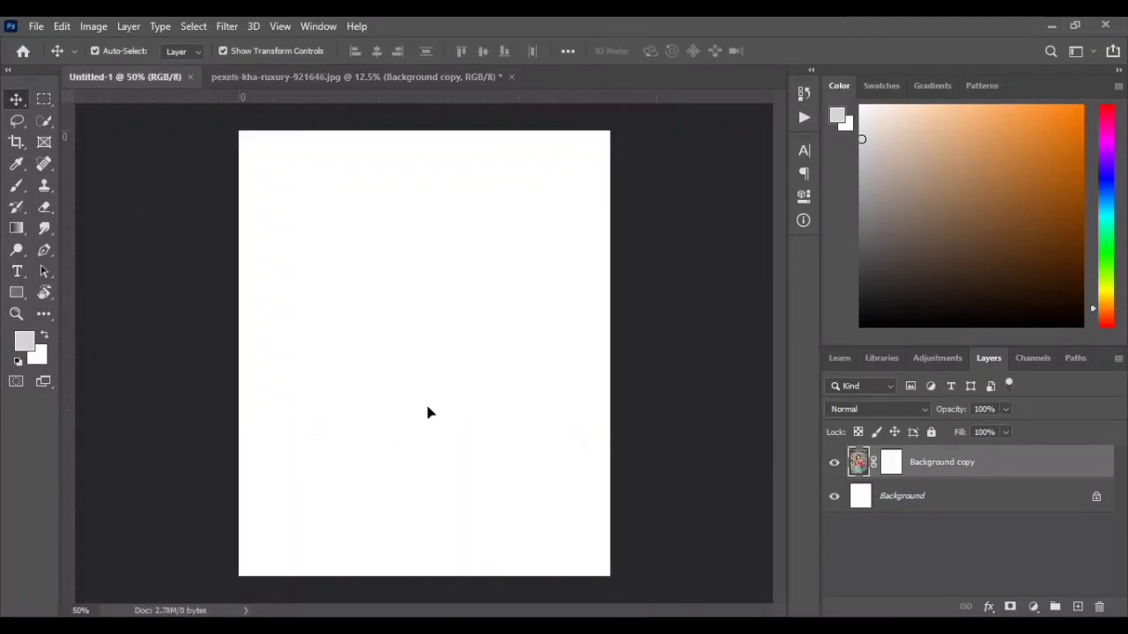
{"action": "right_click", "coordinate": [1001, 461]}
{"action": "left_click", "coordinate": [885, 245]}
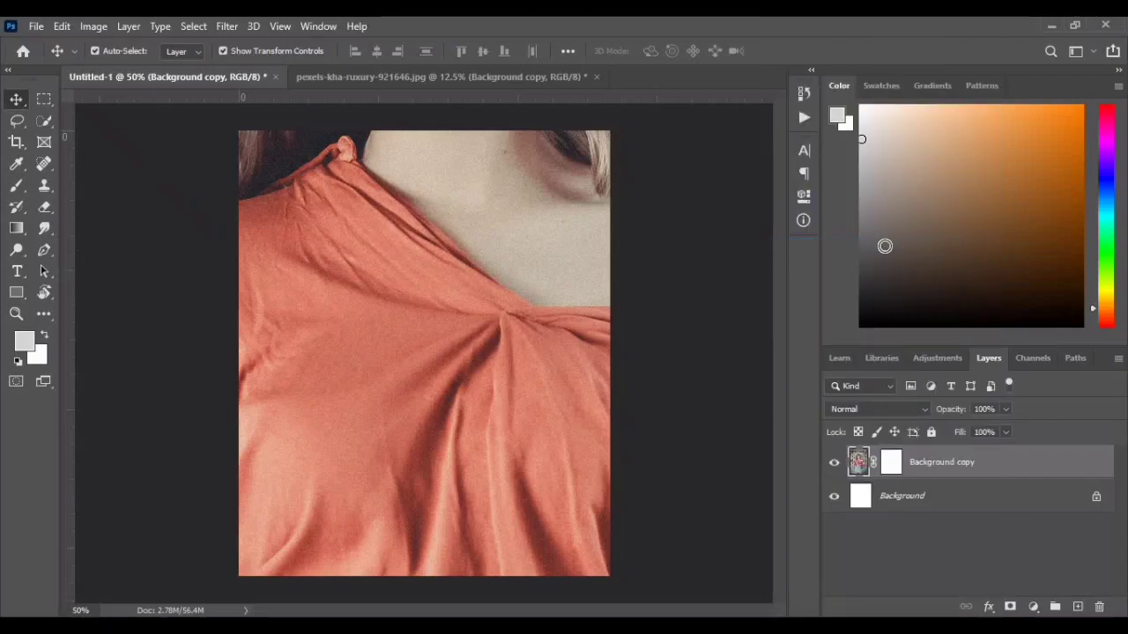
Step: Scale the woman layer to 23.68% and place it on the canvas with the legs reaching the lower edge
{"action": "key", "text": "ctrl+minus"}
{"action": "key", "text": "ctrl+minus"}
{"action": "key", "text": "ctrl+minus"}
{"action": "key", "text": "ctrl+minus"}
{"action": "key", "text": "ctrl+minus"}
{"action": "left_click_drag", "start_coordinate": [515, 266], "coordinate": [431, 227]}
{"action": "key", "text": "ctrl+plus"}
{"action": "key", "text": "ctrl+plus"}
{"action": "key", "text": "ctrl+plus"}
{"action": "key", "text": "ctrl+plus"}
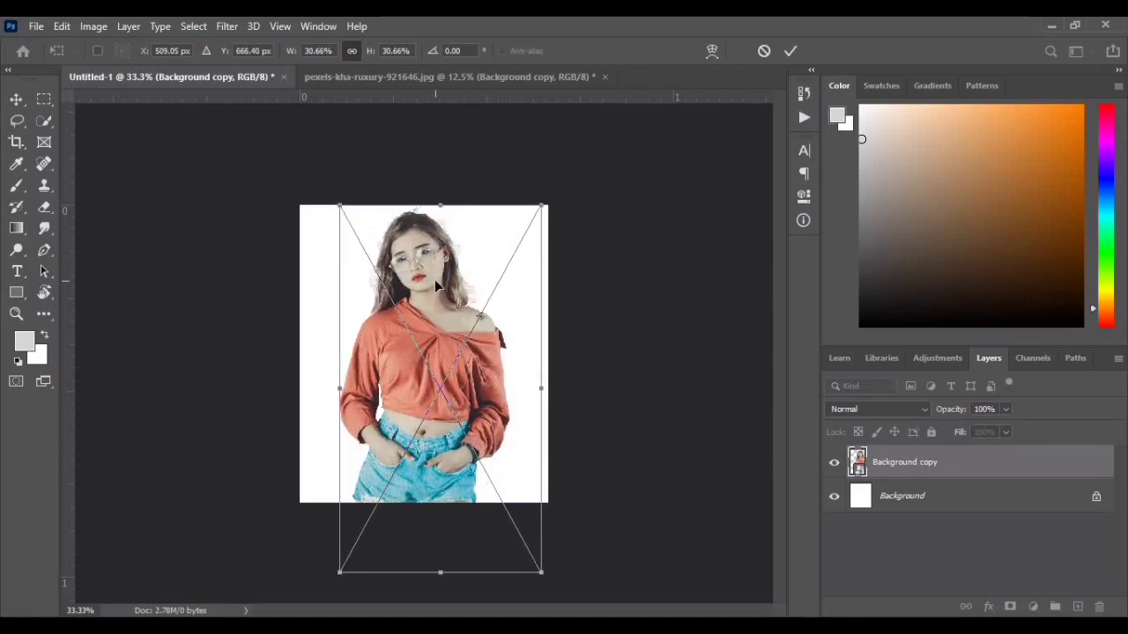
{"action": "key", "text": "ctrl+plus"}
{"action": "left_click_drag", "start_coordinate": [600, 132], "coordinate": [554, 217]}
{"action": "mouse_move", "coordinate": [452, 360]}
{"action": "left_mouse_down"}
{"action": "mouse_move", "coordinate": [447, 319]}
{"action": "mouse_move", "coordinate": [443, 341]}
{"action": "left_mouse_up"}
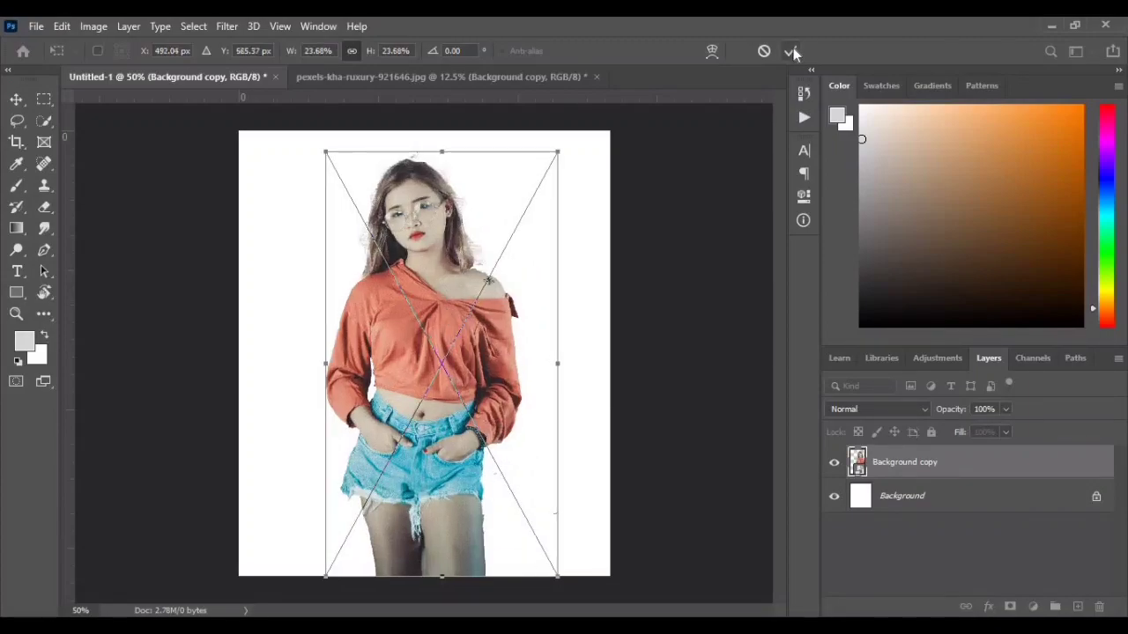
{"action": "left_click", "coordinate": [792, 50]}
{"action": "key", "text": "v"}
{"action": "left_click", "coordinate": [901, 499]}
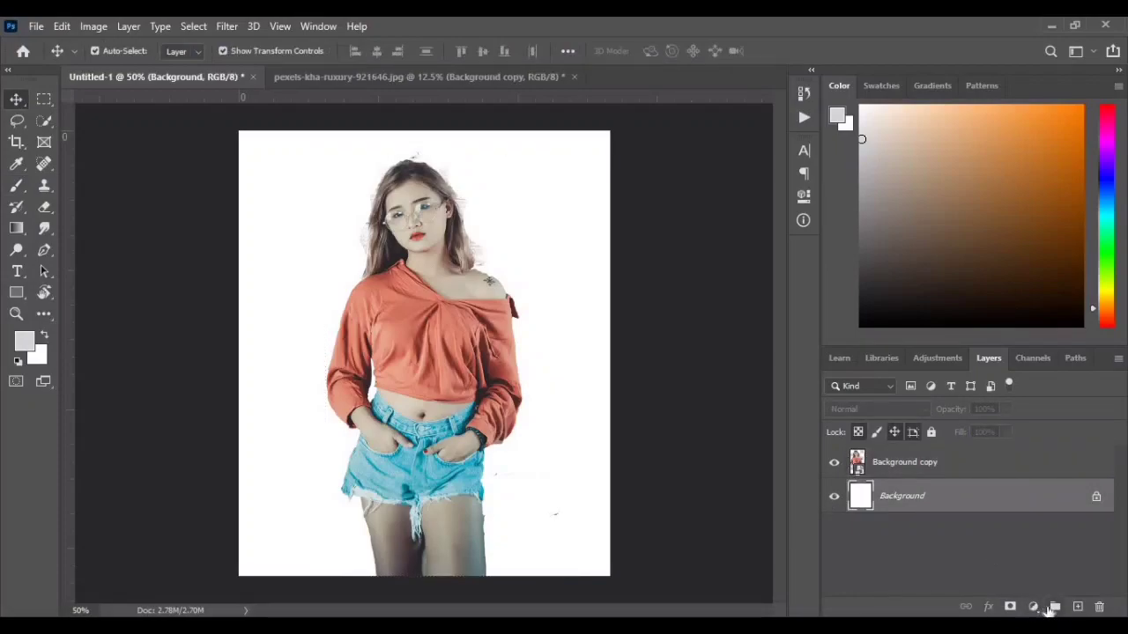
{"action": "left_click", "coordinate": [1050, 608]}
{"action": "key", "text": "ctrl+z"}
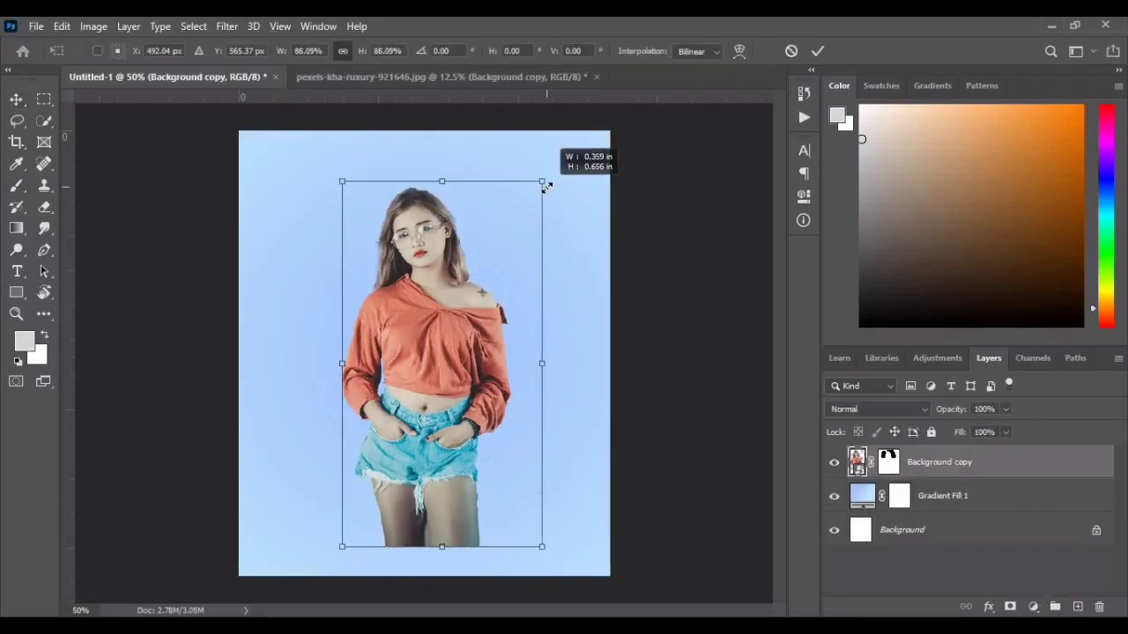
Step: Scale the woman layer to 75.18% and rest it on the lower edge of the canvas
{"action": "left_click_drag", "start_coordinate": [541, 179], "coordinate": [543, 181]}
{"action": "left_click_drag", "start_coordinate": [428, 356], "coordinate": [423, 353]}
{"action": "left_click_drag", "start_coordinate": [545, 212], "coordinate": [529, 241]}
{"action": "left_click_drag", "start_coordinate": [450, 359], "coordinate": [451, 375]}
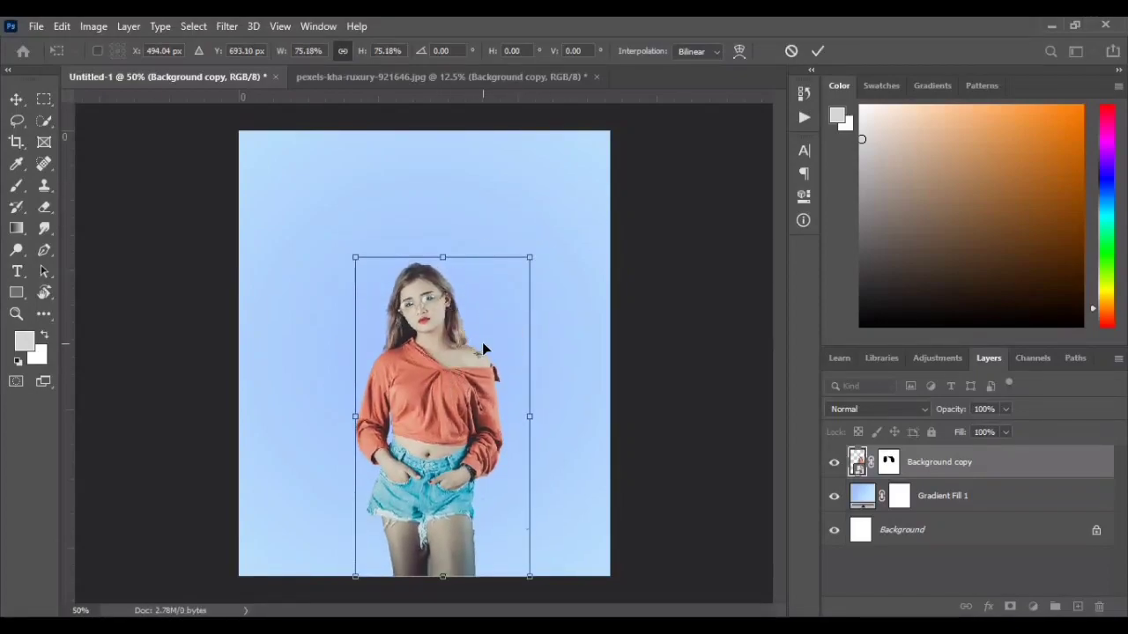
{"action": "left_click", "coordinate": [817, 51]}
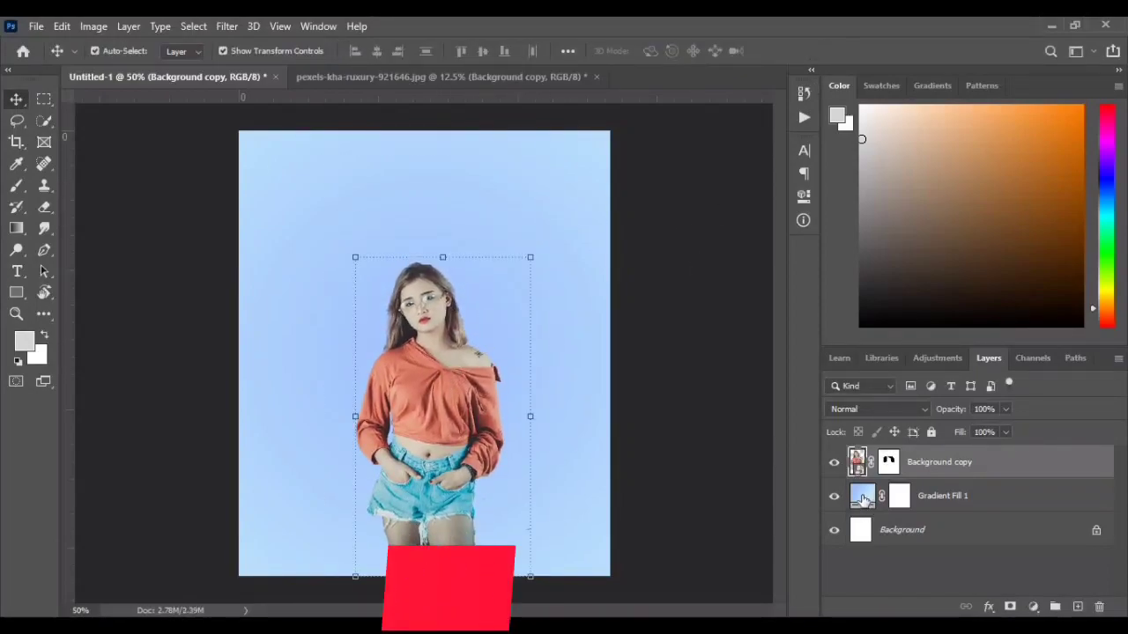
Step: Change the light blue color stop at location 100% of the gradient fill layer to white
{"action": "double_click", "coordinate": [863, 496]}
{"action": "left_click", "coordinate": [821, 191]}
{"action": "left_click", "coordinate": [914, 388]}
{"action": "left_click", "coordinate": [657, 460]}
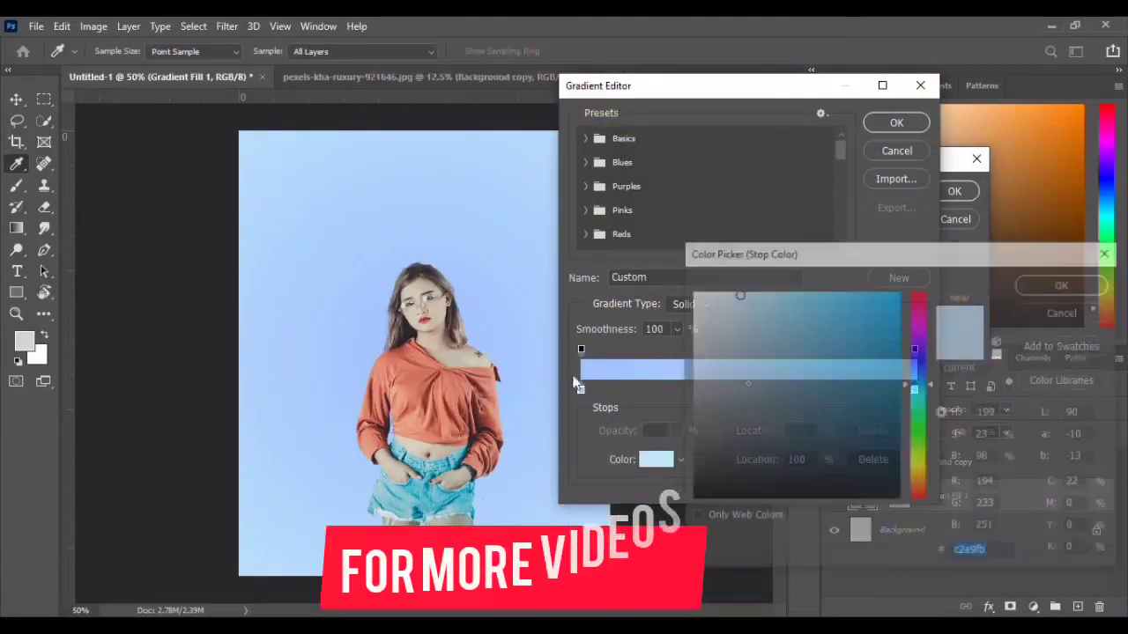
{"action": "left_click", "coordinate": [693, 290]}
{"action": "left_click", "coordinate": [1063, 283]}
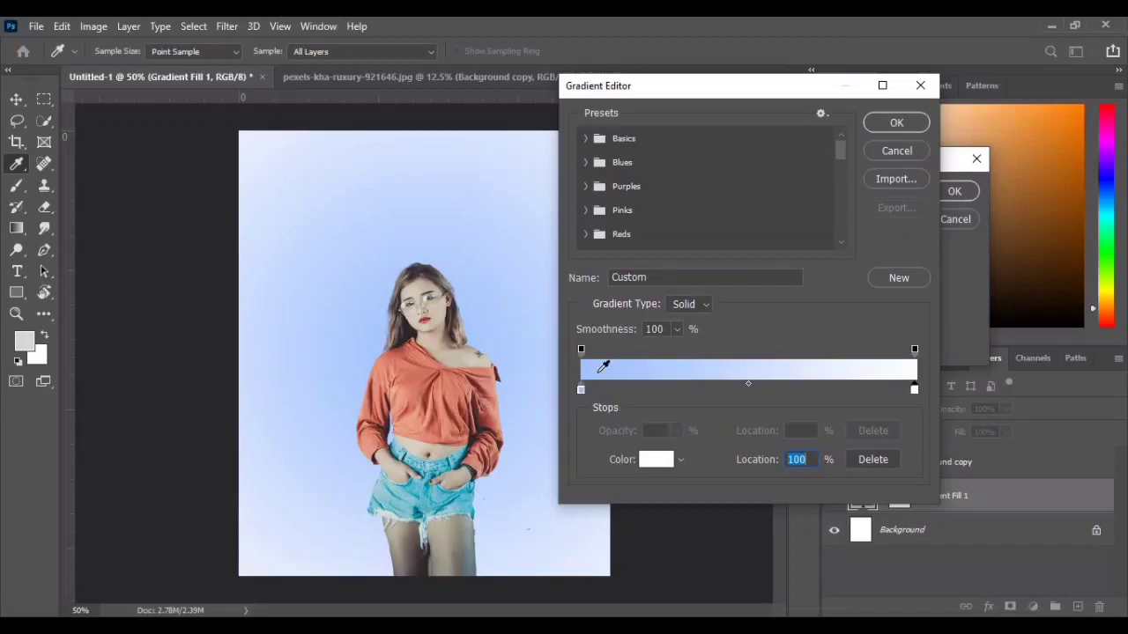
{"action": "left_click", "coordinate": [896, 124]}
Step: Reverse the radial gradient fill and set its scale to 100%
{"action": "left_click", "coordinate": [789, 300]}
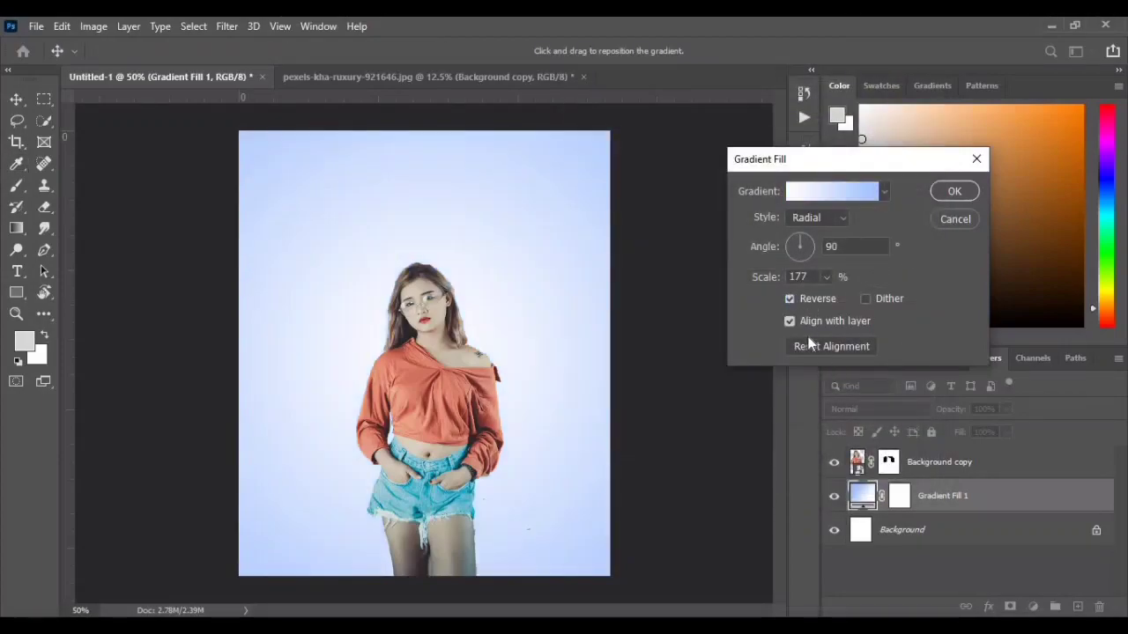
{"action": "left_click", "coordinate": [825, 277]}
{"action": "left_click_drag", "start_coordinate": [826, 297], "coordinate": [820, 297]}
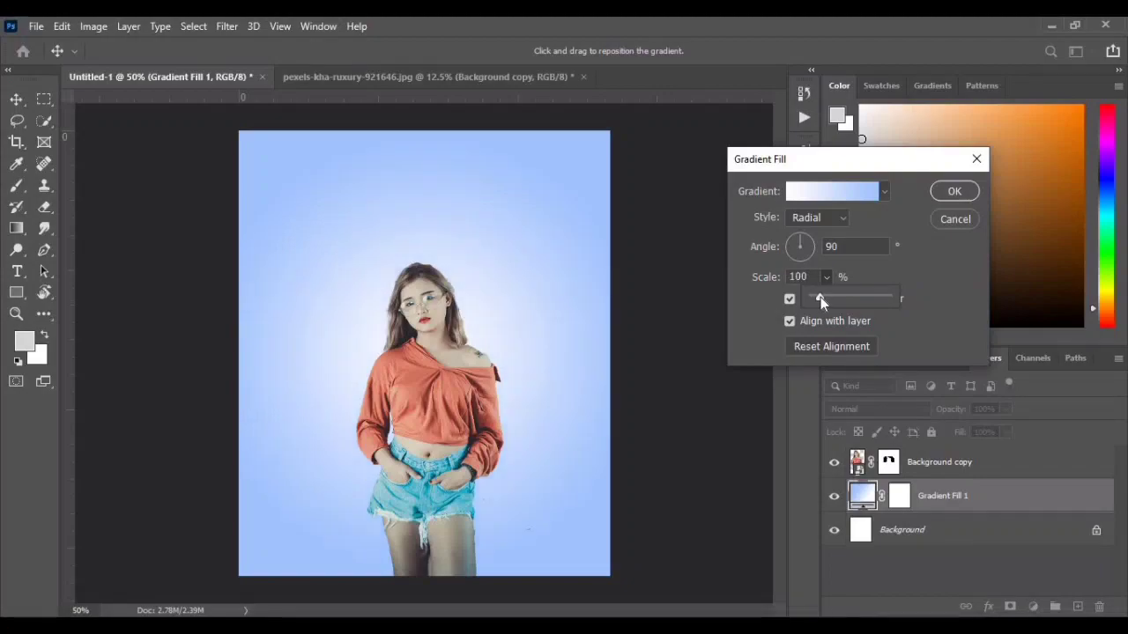
{"action": "left_click", "coordinate": [950, 192]}
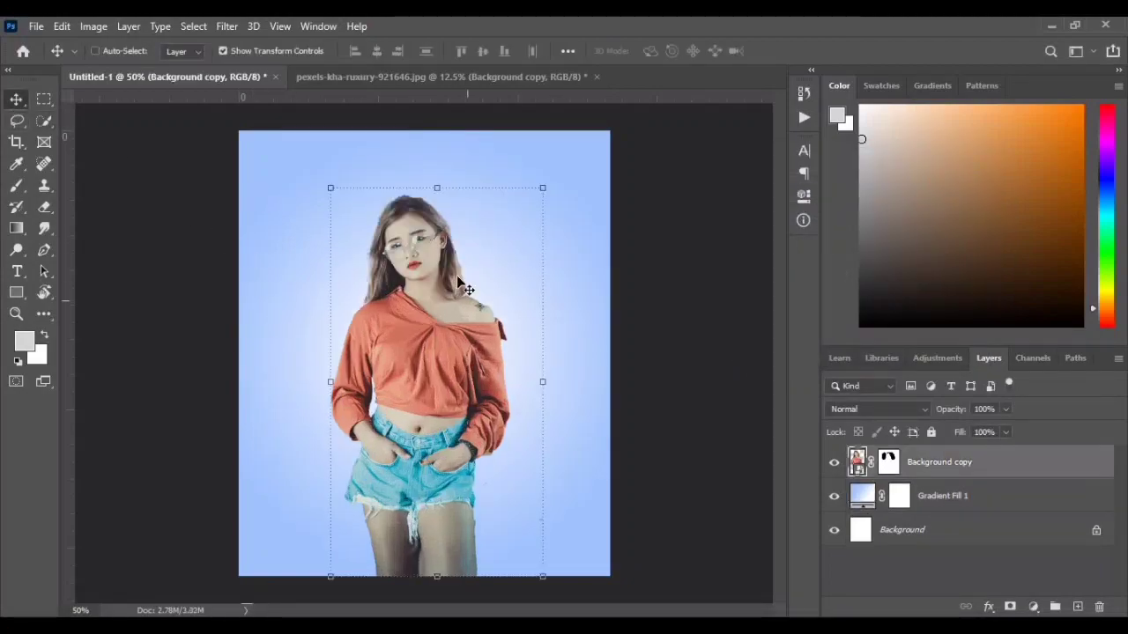
Step: Center the woman layer horizontally on the canvas and clear the selection
{"action": "key", "text": "ctrl+a"}
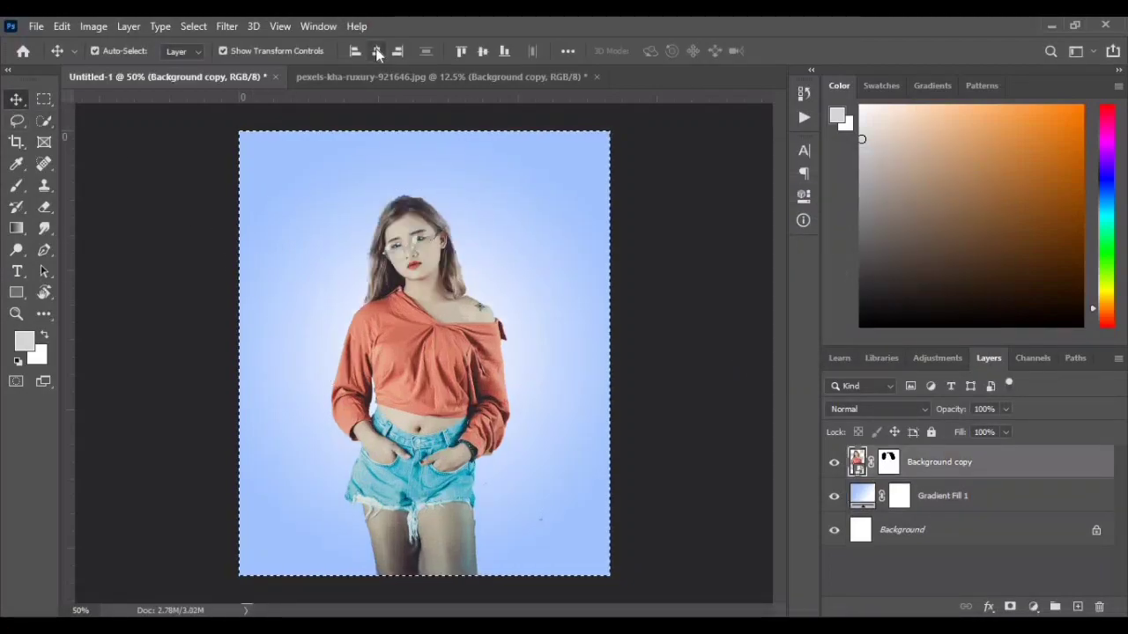
{"action": "left_click", "coordinate": [377, 50]}
{"action": "key", "text": "ctrl+d"}
{"action": "left_click", "coordinate": [533, 371]}
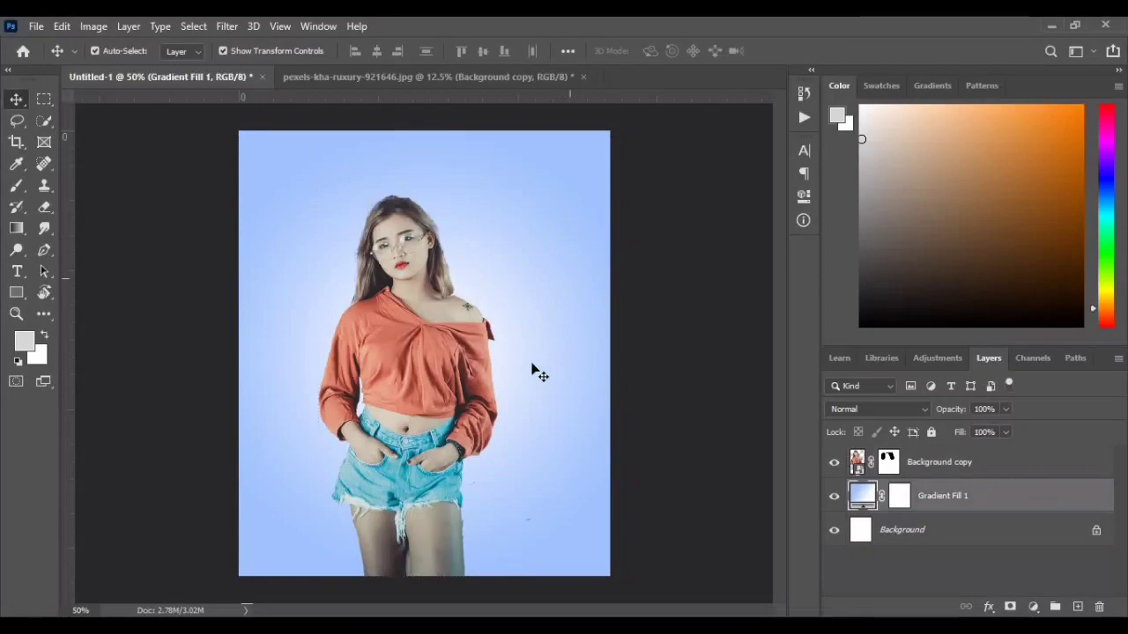
Step: Select a narrow vertical strip of skin between the neck and the bare shoulder on the woman layer
{"action": "left_click", "coordinate": [948, 462]}
{"action": "left_click", "coordinate": [44, 100]}
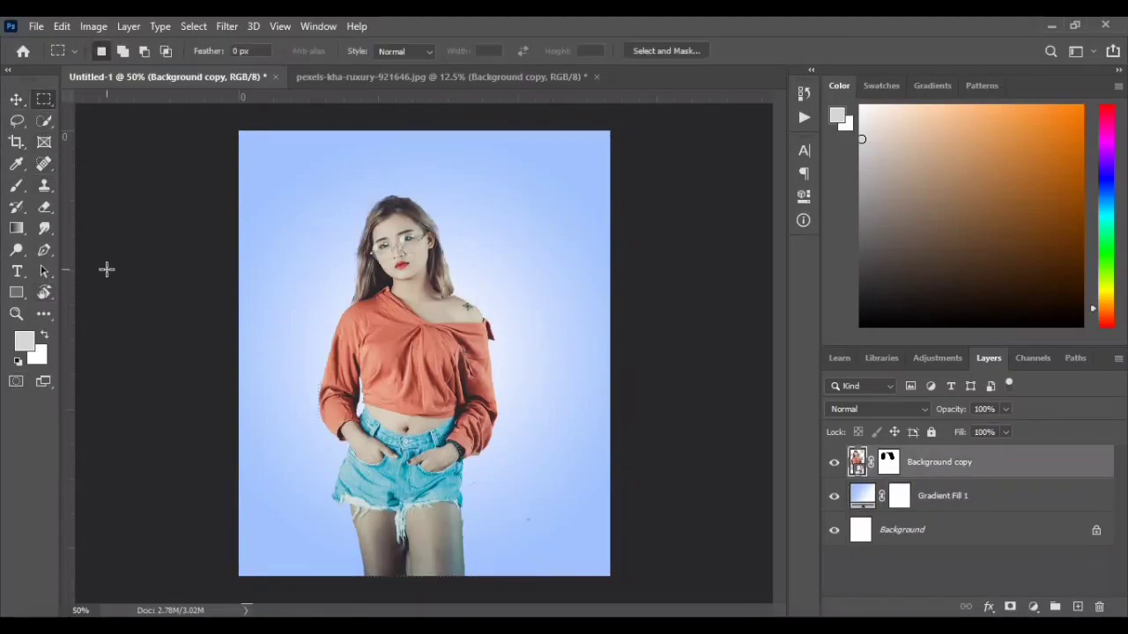
{"action": "key", "text": "ctrl+plus"}
{"action": "key", "text": "ctrl+plus"}
{"action": "scroll", "coordinate": [448, 307], "scroll_direction": "up", "scroll_amount": 3}
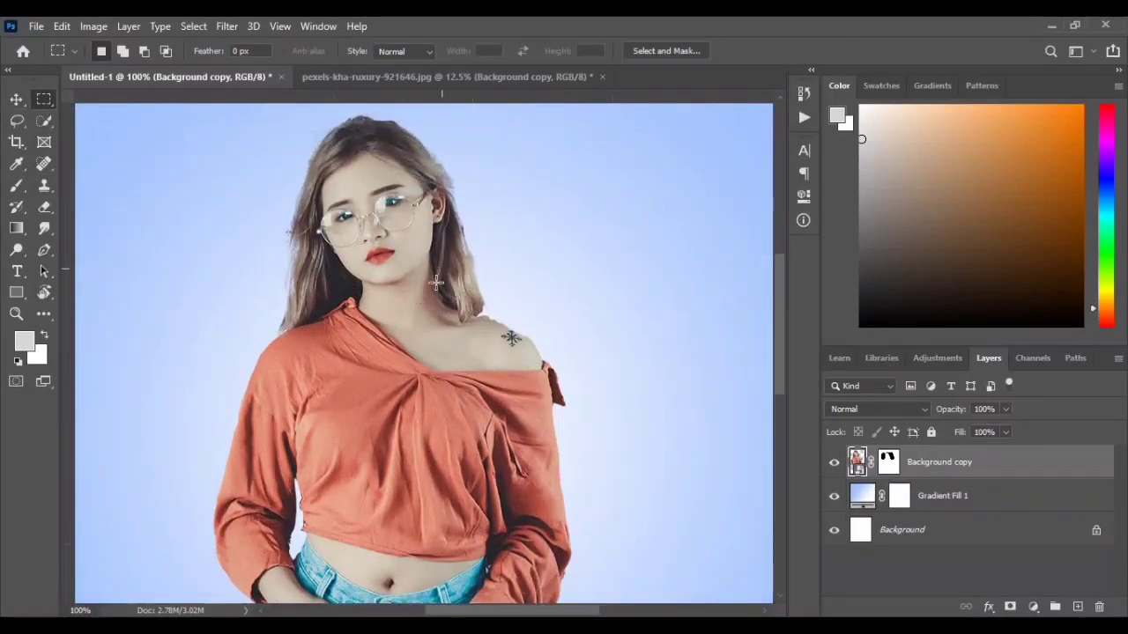
{"action": "left_click_drag", "start_coordinate": [451, 315], "coordinate": [458, 380]}
{"action": "key", "text": "ctrl+j"}
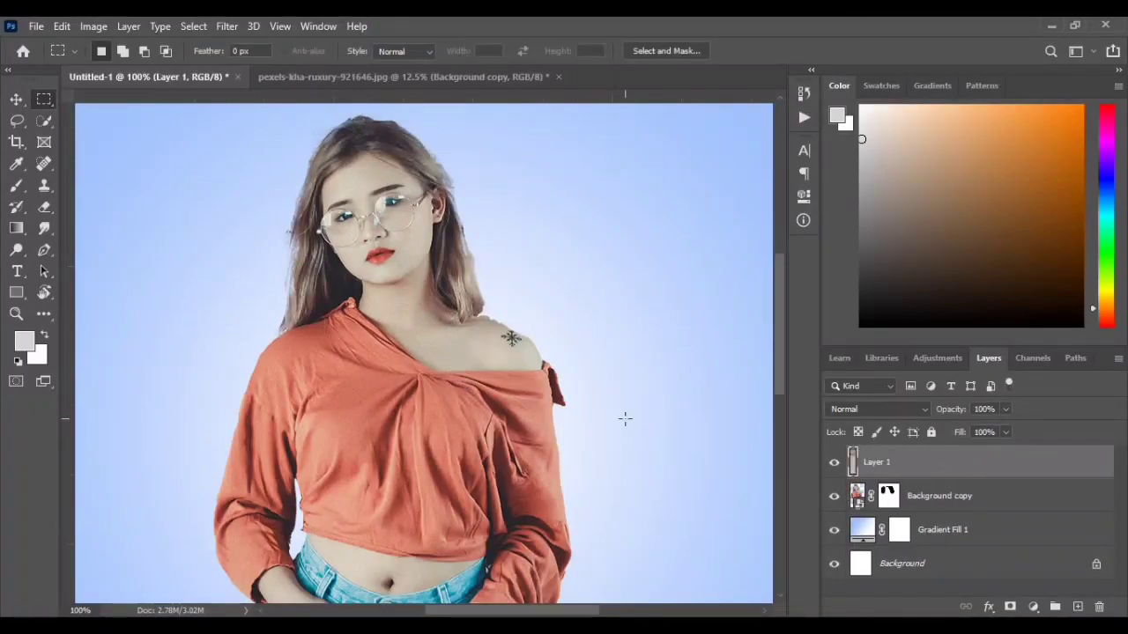
{"action": "key", "text": "ctrl+t"}
{"action": "mouse_move", "coordinate": [458, 341]}
{"action": "left_mouse_down"}
{"action": "mouse_move", "coordinate": [604, 355]}
{"action": "mouse_move", "coordinate": [484, 359]}
{"action": "mouse_move", "coordinate": [470, 345]}
{"action": "left_mouse_up"}
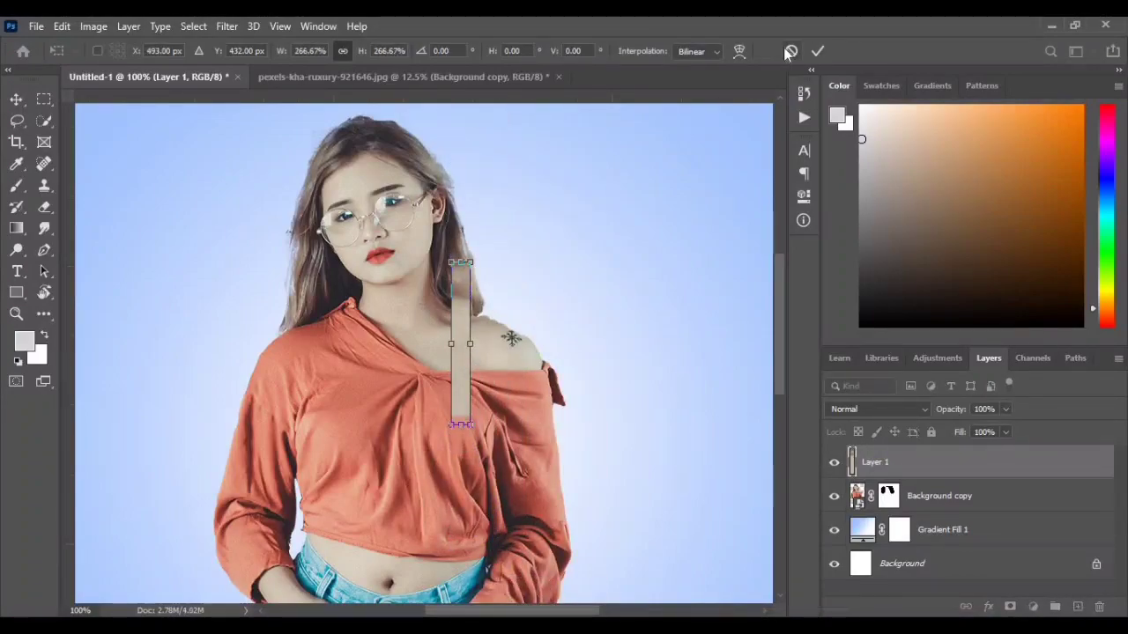
{"action": "left_click", "coordinate": [790, 51]}
{"action": "key", "text": "ctrl+z"}
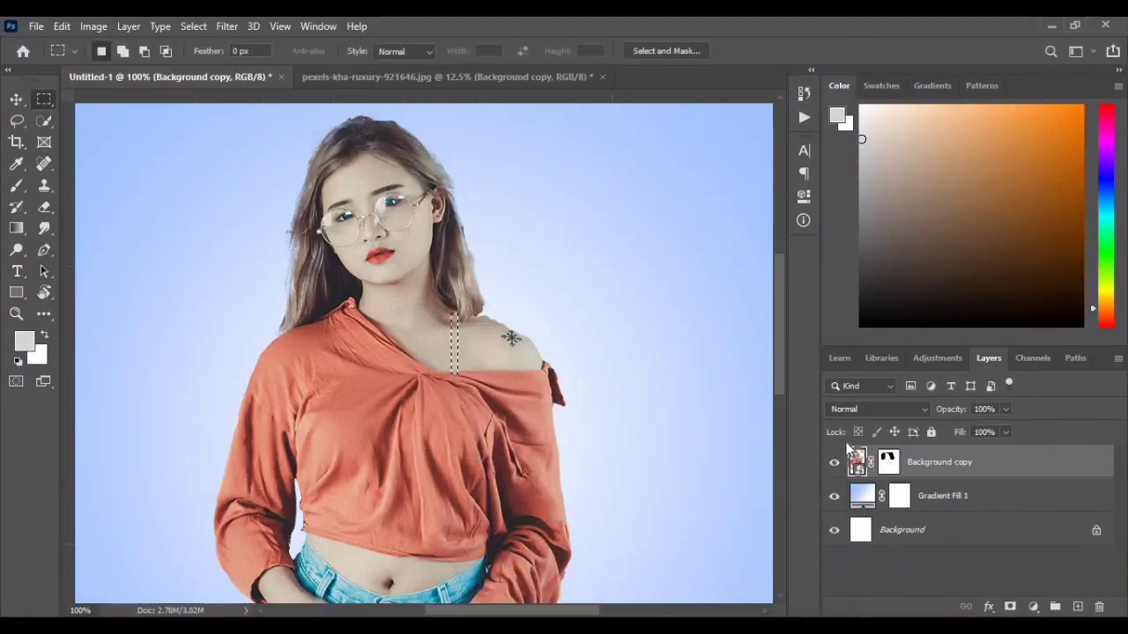
Step: Copy the selected skin strip to a new layer and stretch it across the full canvas width, with a height of 112.16%
{"action": "key", "text": "ctrl+j"}
{"action": "key", "text": "ctrl+t"}
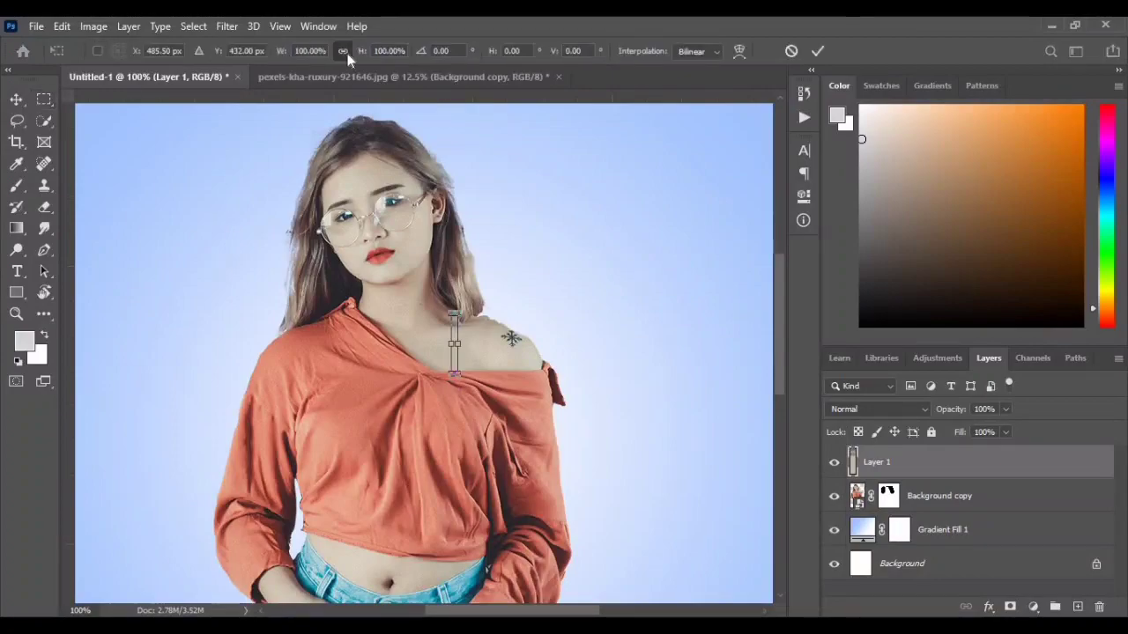
{"action": "left_click_drag", "start_coordinate": [460, 343], "coordinate": [750, 361]}
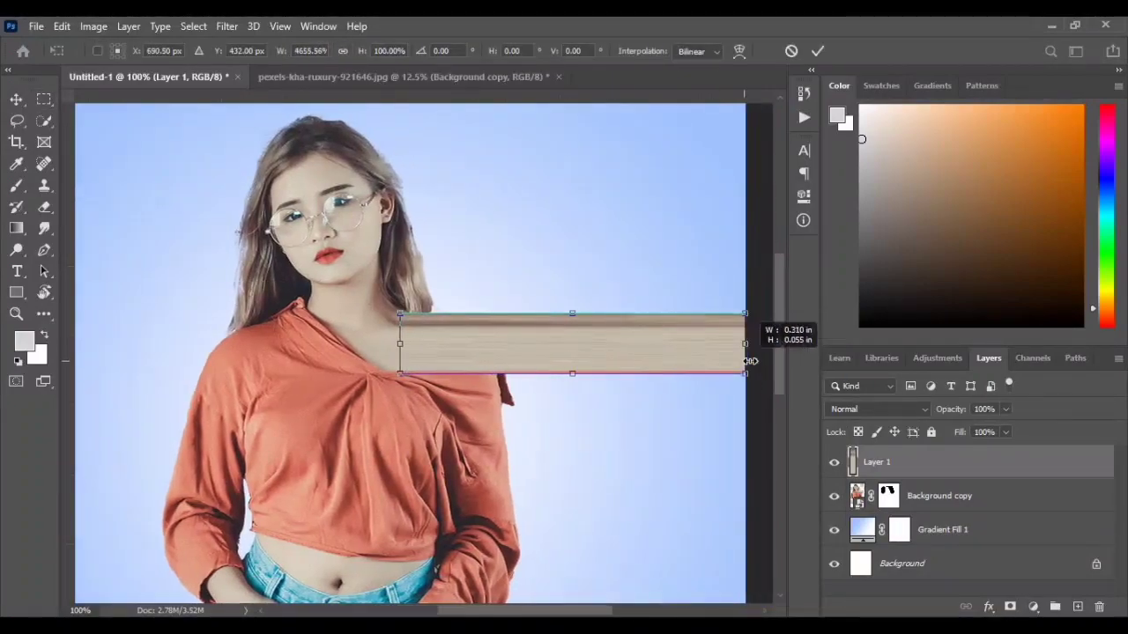
{"action": "left_click_drag", "start_coordinate": [327, 341], "coordinate": [79, 343]}
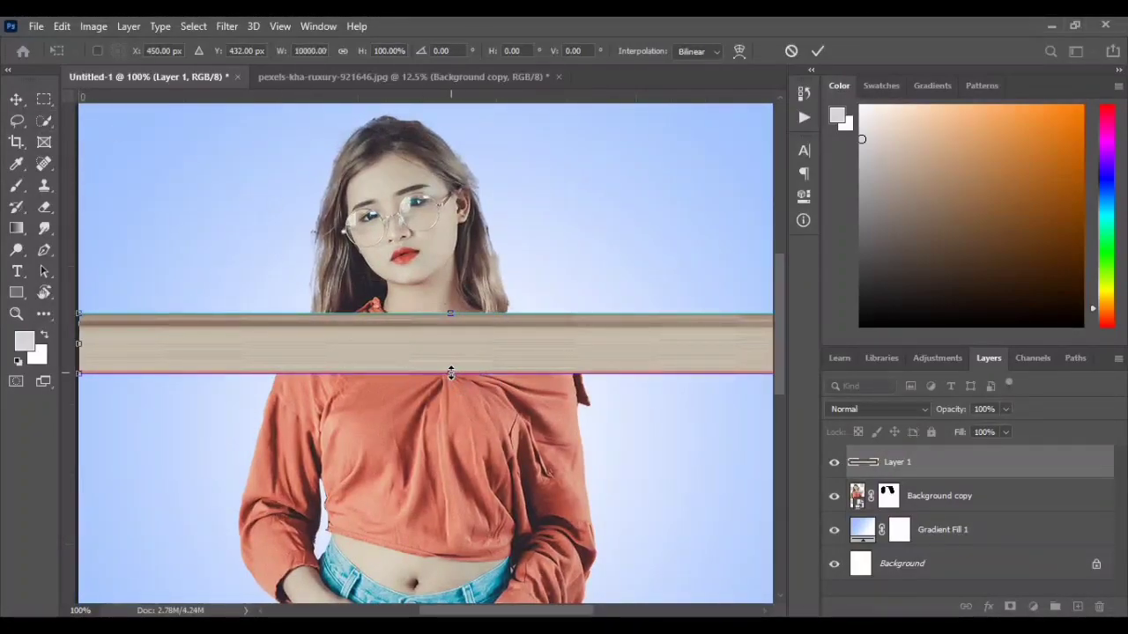
{"action": "left_click_drag", "start_coordinate": [450, 375], "coordinate": [450, 381]}
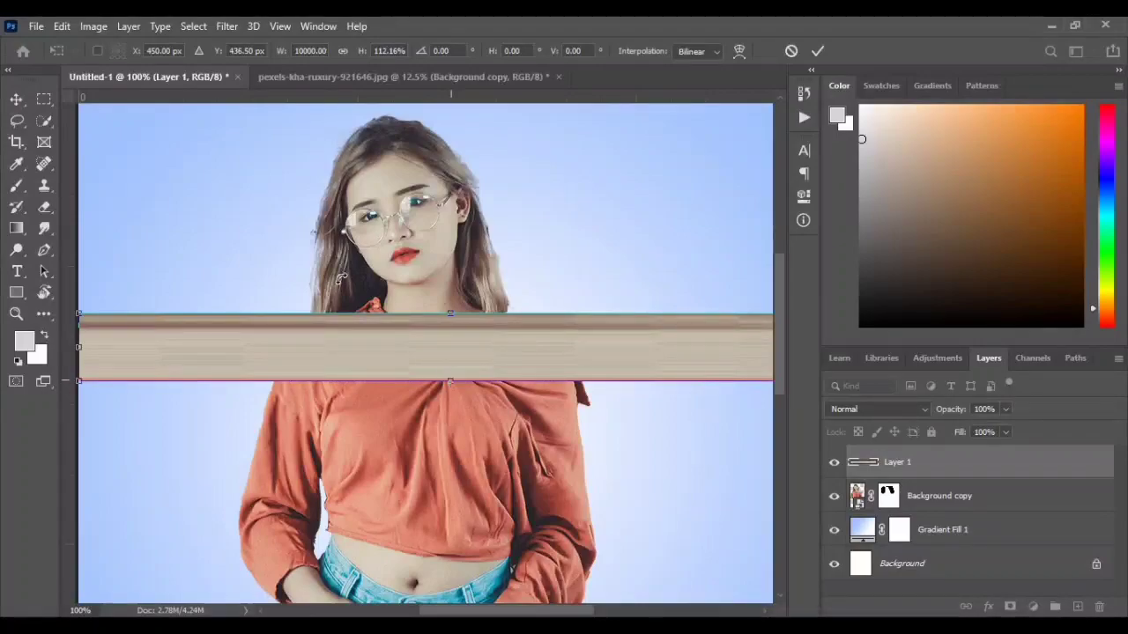
{"action": "left_click", "coordinate": [14, 103]}
Step: Move the stretched skin band to the upper edge of the canvas
{"action": "key", "text": "ctrl+minus"}
{"action": "left_click_drag", "start_coordinate": [467, 349], "coordinate": [464, 133]}
{"action": "left_click", "coordinate": [575, 241]}
{"action": "left_click", "coordinate": [564, 133]}
{"action": "left_click", "coordinate": [576, 236]}
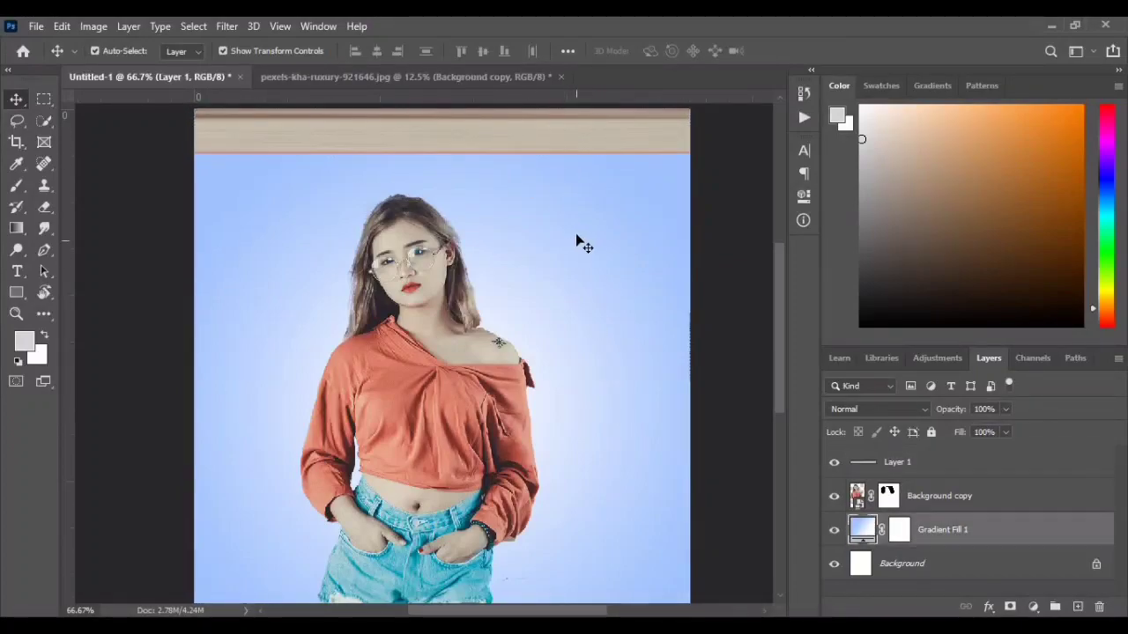
{"action": "left_click", "coordinate": [520, 128]}
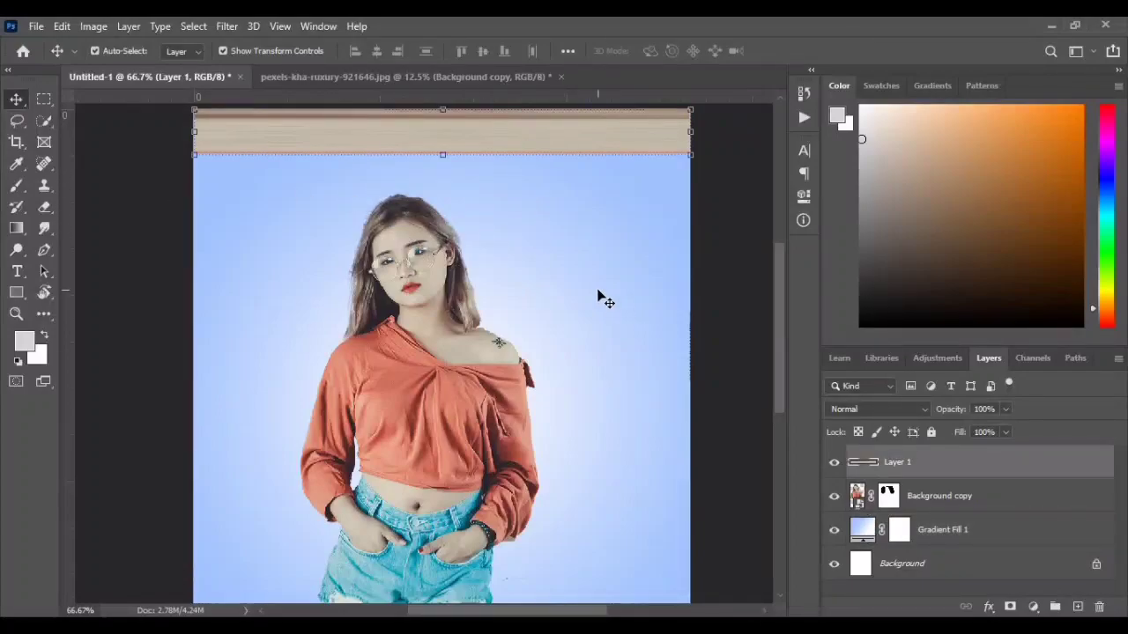
Step: Copy a narrow vertical strip of the woman's orange shirt sleeve from her layer to a new layer
{"action": "key", "text": "m"}
{"action": "key", "text": "ctrl+plus"}
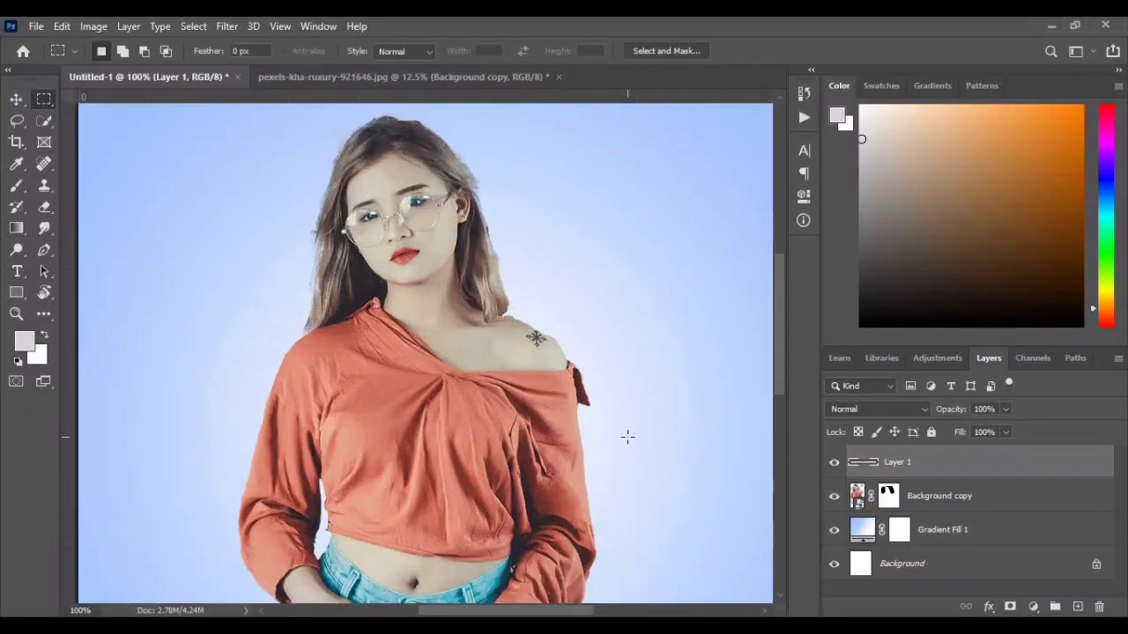
{"action": "left_click", "coordinate": [883, 509]}
{"action": "scroll", "coordinate": [439, 346], "scroll_direction": "down", "scroll_amount": 3}
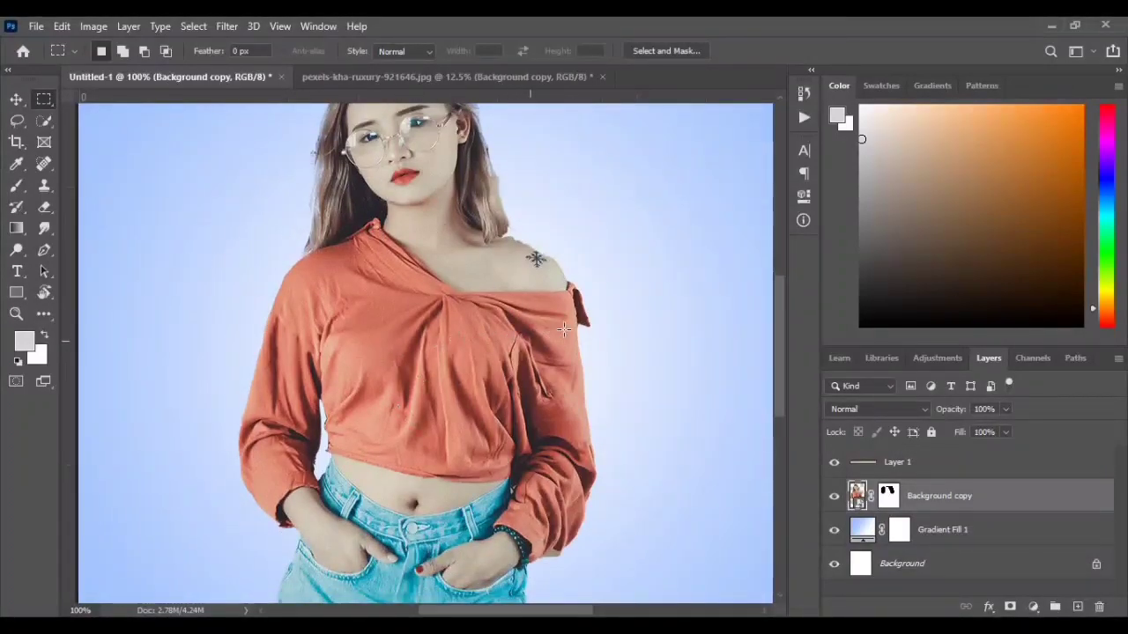
{"action": "left_click_drag", "start_coordinate": [547, 318], "coordinate": [547, 421]}
{"action": "key", "text": "ctrl+j"}
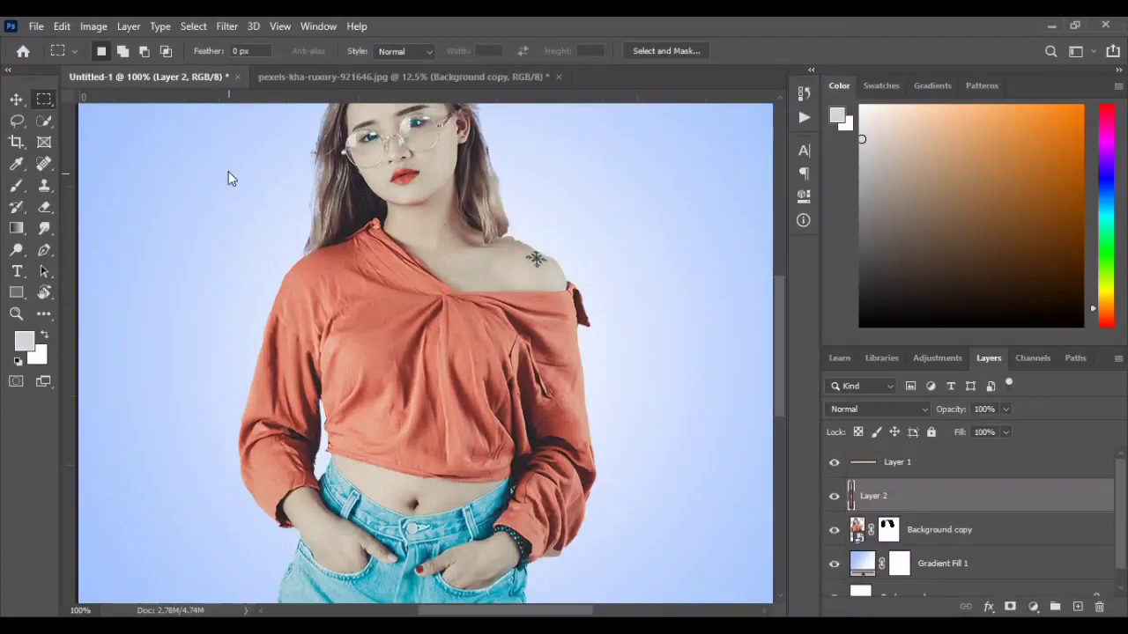
Step: Stretch the shirt strip horizontally to span the full canvas width
{"action": "key", "text": "ctrl+t"}
{"action": "left_click_drag", "start_coordinate": [551, 371], "coordinate": [714, 370]}
{"action": "left_click_drag", "start_coordinate": [438, 371], "coordinate": [150, 371]}
{"action": "left_click", "coordinate": [15, 99]}
Step: Move the red shirt band directly beneath the skin band near the canvas's upper edge
{"action": "left_click_drag", "start_coordinate": [473, 320], "coordinate": [490, 167]}
{"action": "key", "text": "ctrl+minus"}
{"action": "key", "text": "ctrl+minus"}
{"action": "left_click_drag", "start_coordinate": [458, 244], "coordinate": [454, 188]}
{"action": "left_click", "coordinate": [430, 388]}
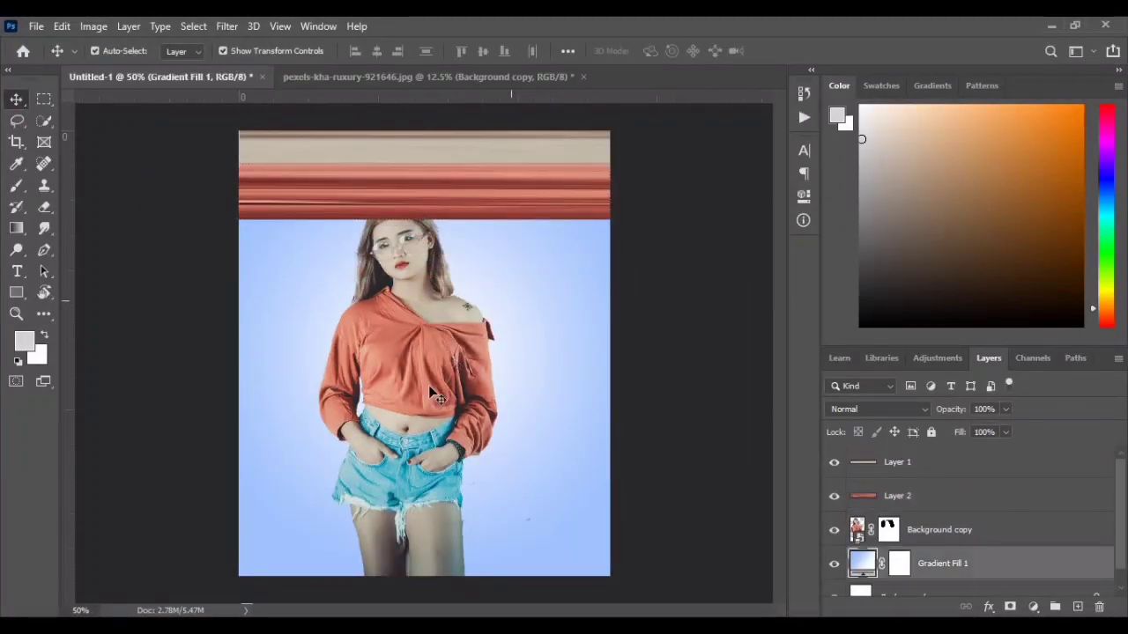
Step: Copy a narrow vertical strip running from the woman's bare waist into her blue shorts to a new layer
{"action": "key", "text": "ctrl+plus"}
{"action": "scroll", "coordinate": [319, 398], "scroll_direction": "down", "scroll_amount": 5}
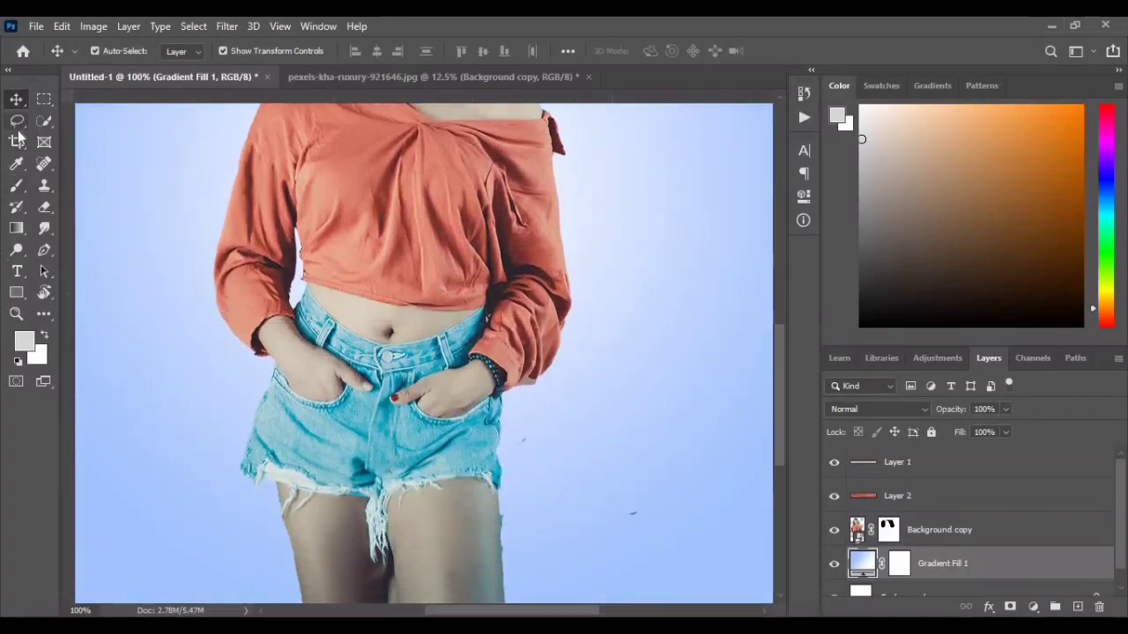
{"action": "left_click", "coordinate": [41, 97]}
{"action": "left_click_drag", "start_coordinate": [409, 313], "coordinate": [410, 376]}
{"action": "left_click", "coordinate": [853, 532]}
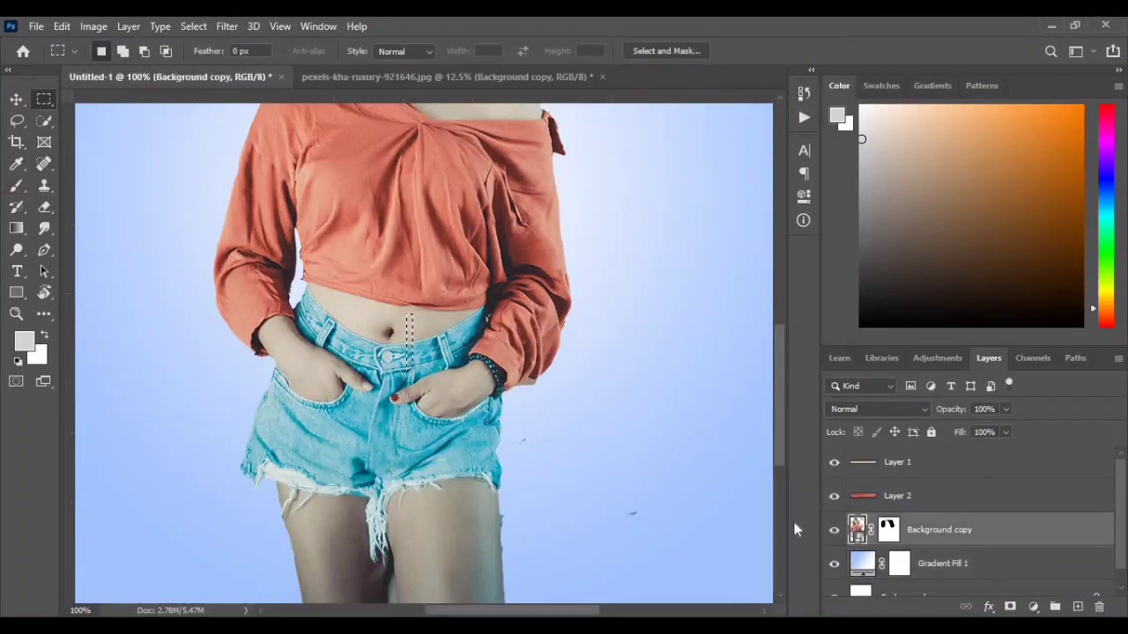
{"action": "key", "text": "ctrl+j"}
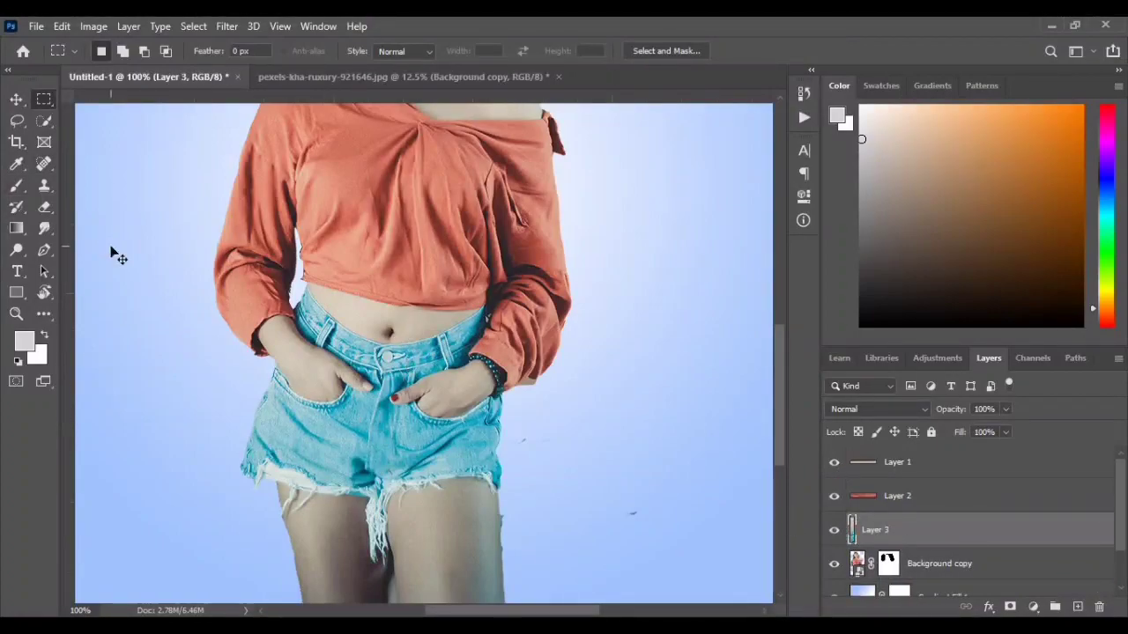
Step: Stretch the waist-and-shorts strip horizontally to 11250% so it spans the full canvas width
{"action": "key", "text": "ctrl+t"}
{"action": "left_click_drag", "start_coordinate": [414, 342], "coordinate": [731, 356]}
{"action": "left_click_drag", "start_coordinate": [361, 343], "coordinate": [138, 345]}
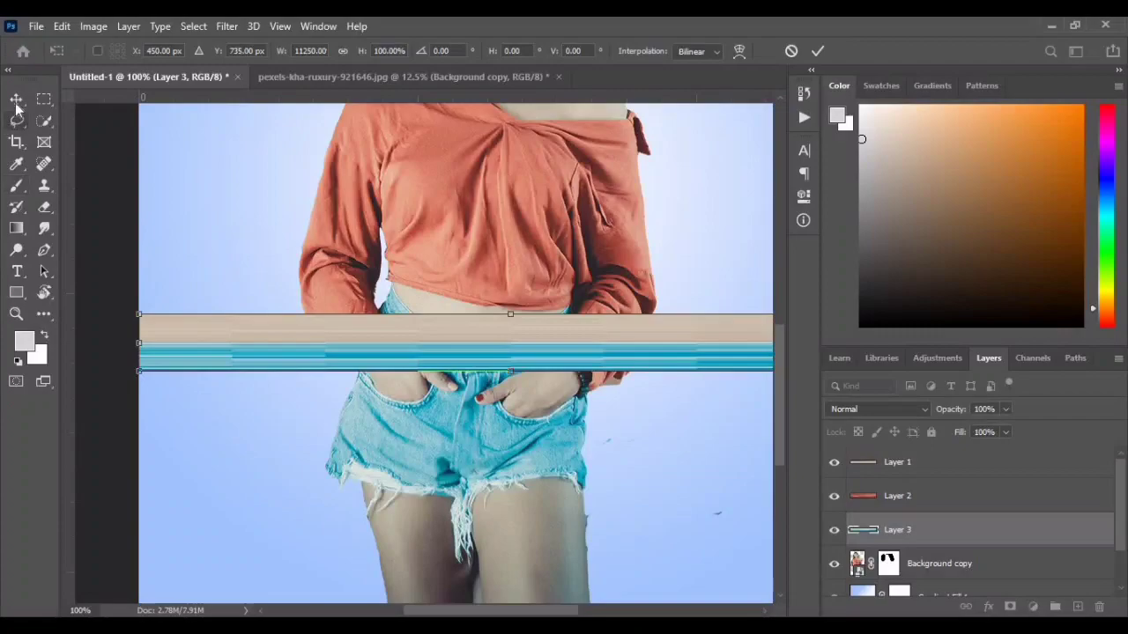
{"action": "key", "text": "Return"}
Step: Move the skin-and-blue band directly beneath the red shirt band and clear the layer selection
{"action": "key", "text": "ctrl+minus"}
{"action": "key", "text": "ctrl+minus"}
{"action": "left_click_drag", "start_coordinate": [449, 424], "coordinate": [450, 230]}
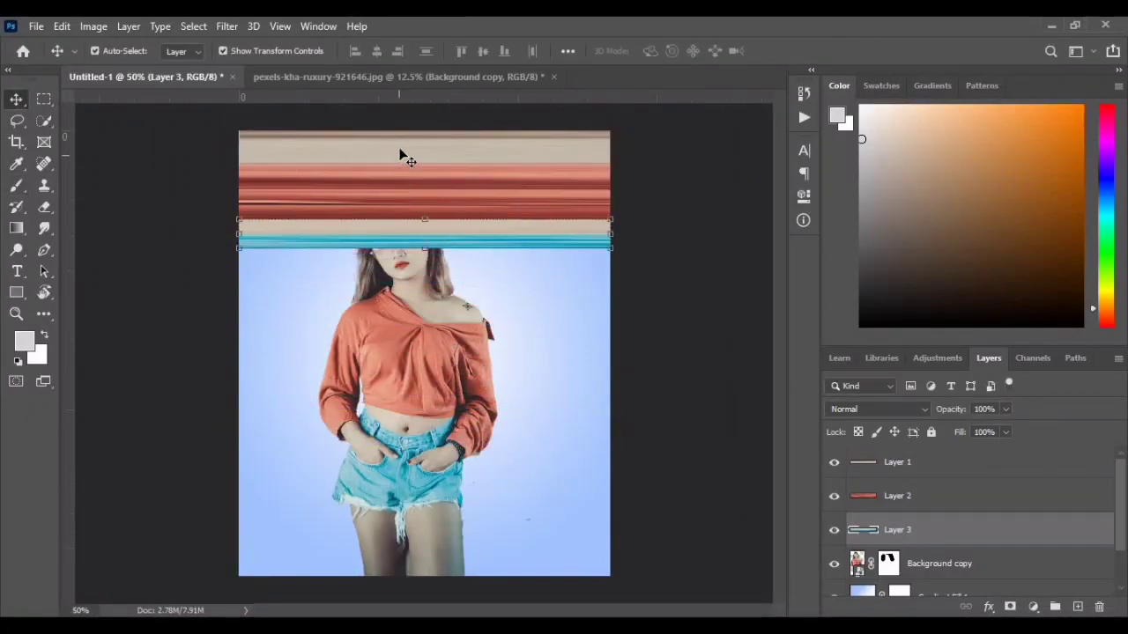
{"action": "left_click", "coordinate": [401, 155]}
{"action": "left_click", "coordinate": [563, 361]}
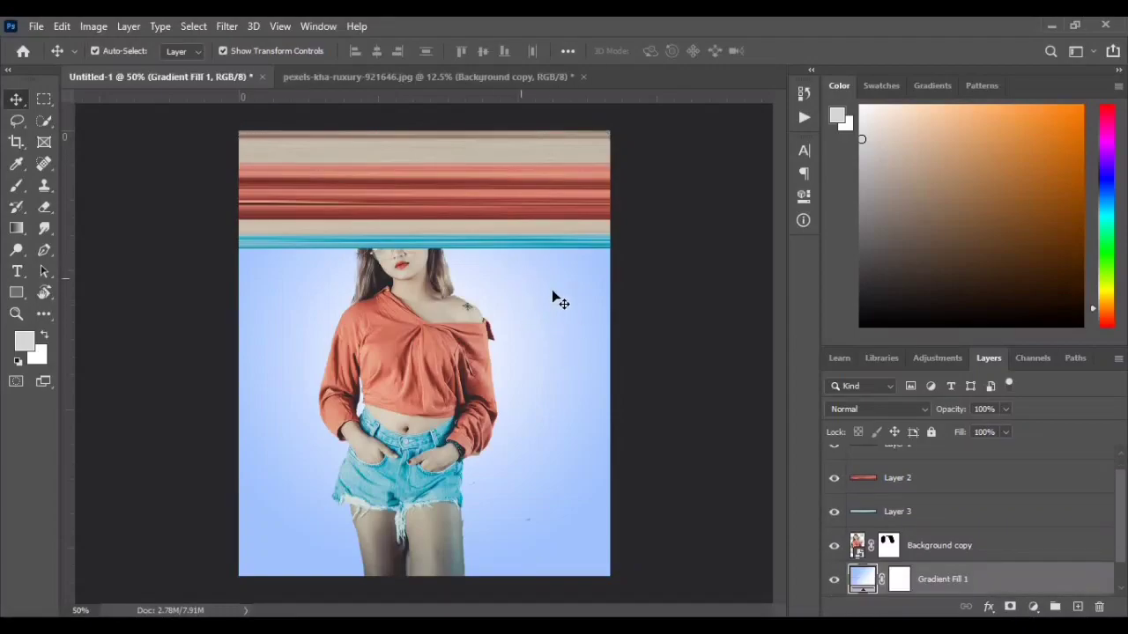
{"action": "scroll", "coordinate": [922, 533], "scroll_direction": "up", "scroll_amount": 1}
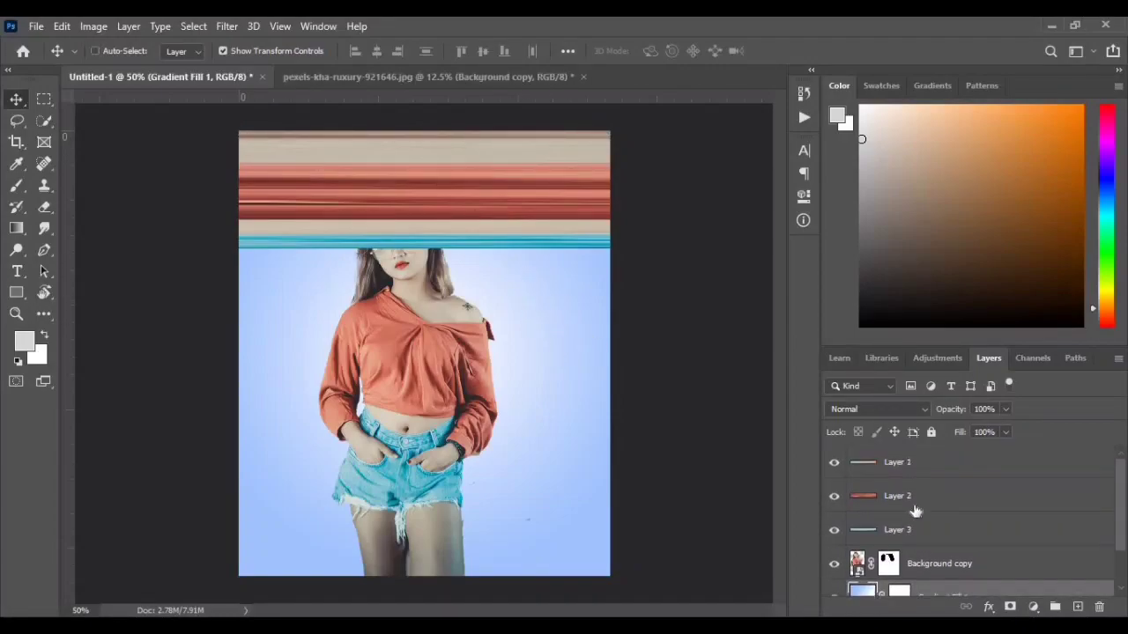
{"action": "left_click", "coordinate": [916, 521], "text": "ctrl"}
{"action": "left_click", "coordinate": [915, 496], "text": "ctrl"}
{"action": "left_click", "coordinate": [911, 463], "text": "ctrl"}
{"action": "key", "text": "ctrl+e"}
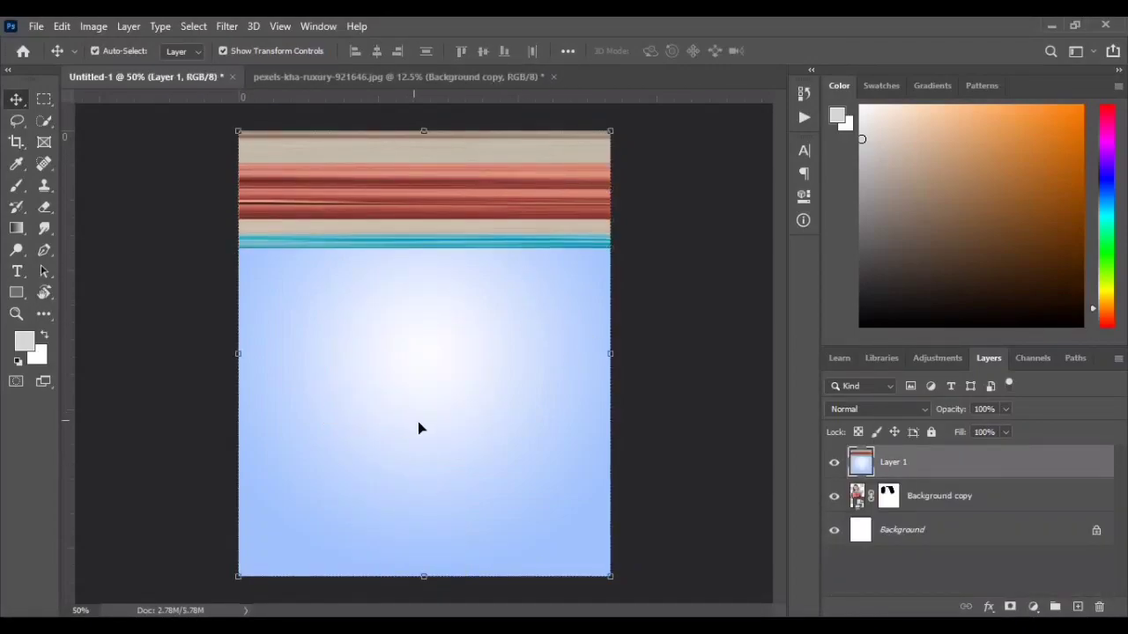
{"action": "left_click", "coordinate": [836, 499]}
{"action": "key", "text": "ctrl+z"}
Step: Merge the three color band layers, Layer 1, Layer 2 and Layer 3, into one layer
{"action": "scroll", "coordinate": [890, 546], "scroll_direction": "down", "scroll_amount": 3}
{"action": "scroll", "coordinate": [923, 530], "scroll_direction": "up", "scroll_amount": 3}
{"action": "left_click", "coordinate": [929, 533]}
{"action": "left_click", "coordinate": [915, 496], "text": "ctrl"}
{"action": "left_click", "coordinate": [911, 465], "text": "ctrl"}
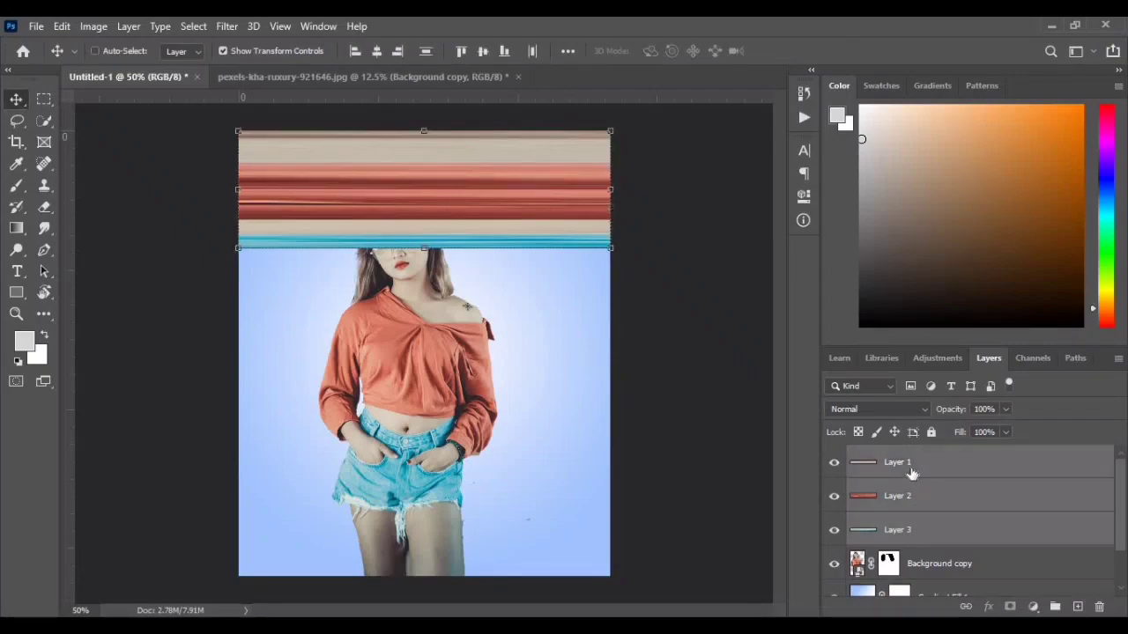
{"action": "key", "text": "ctrl+e"}
Step: Apply the Polar Coordinates filter with Rectangular to Polar to the merged band layer
{"action": "left_click", "coordinate": [226, 27]}
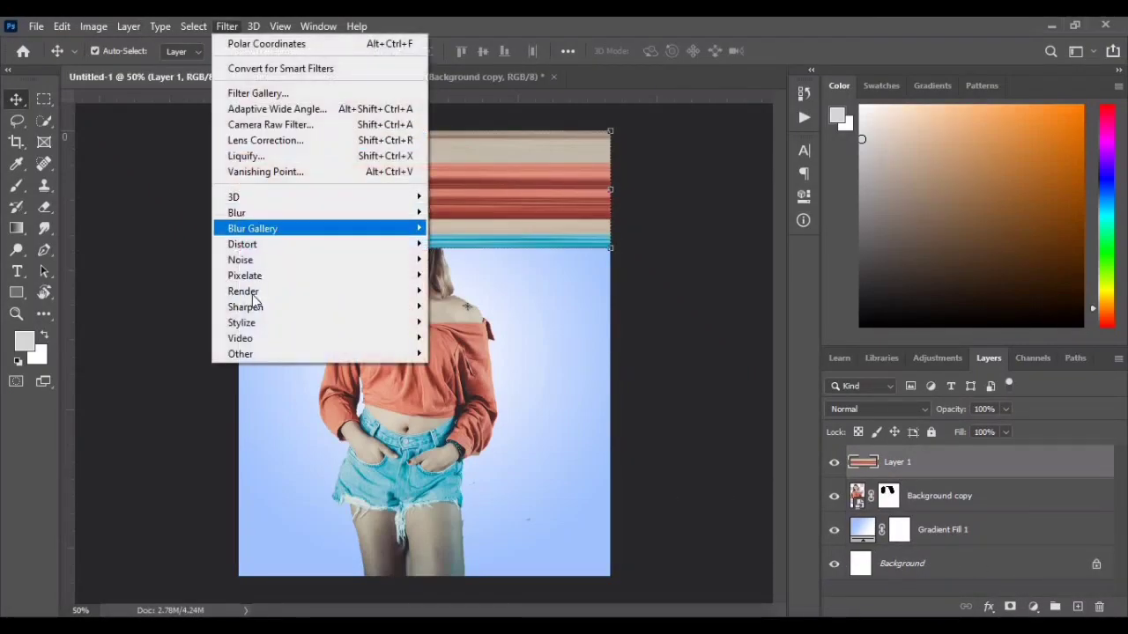
{"action": "mouse_move", "coordinate": [265, 244]}
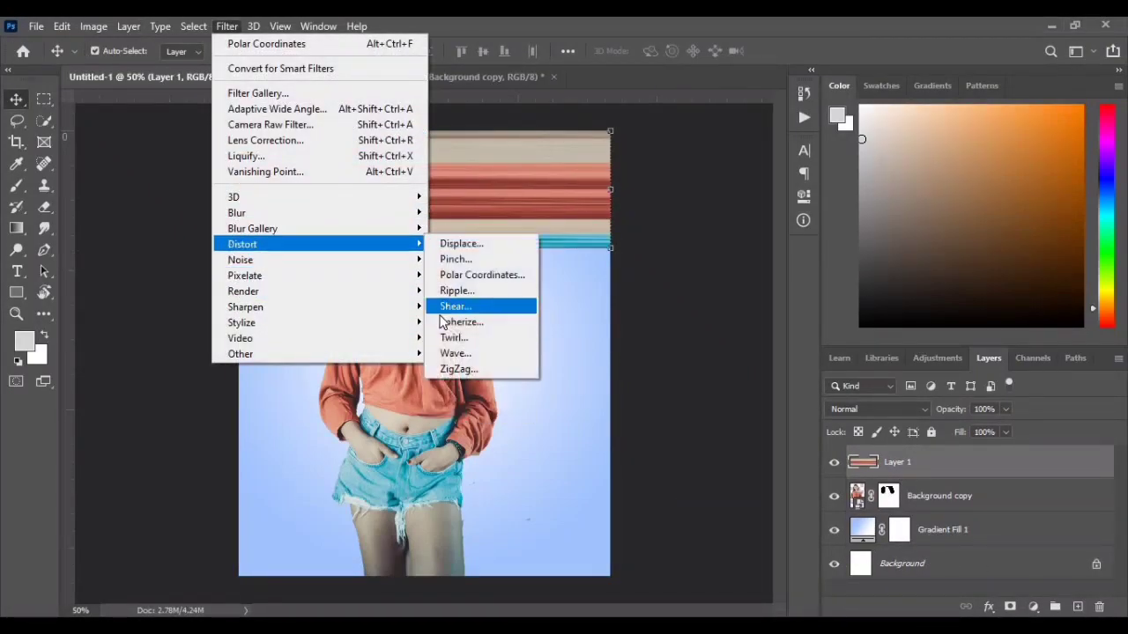
{"action": "left_click", "coordinate": [476, 274]}
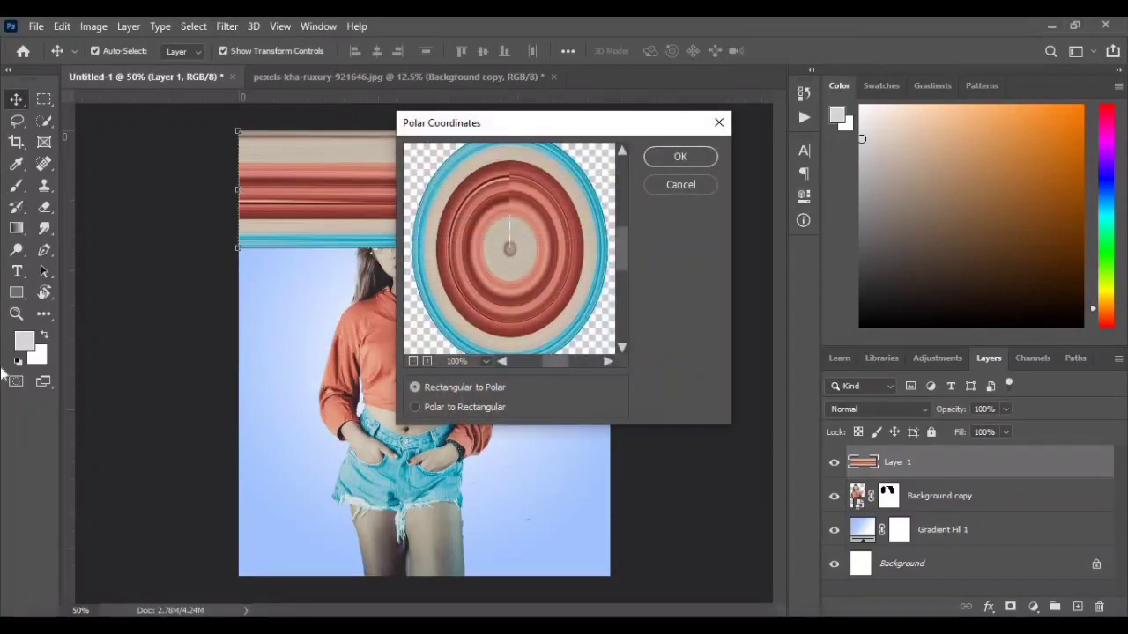
{"action": "left_click", "coordinate": [681, 157]}
Step: Convert the ring layer to a smart object and enlarge the rings to nearly the canvas width
{"action": "right_click", "coordinate": [992, 466]}
{"action": "left_click", "coordinate": [793, 249]}
{"action": "left_click_drag", "start_coordinate": [473, 295], "coordinate": [595, 168]}
{"action": "left_click", "coordinate": [790, 50]}
{"action": "left_click", "coordinate": [566, 193]}
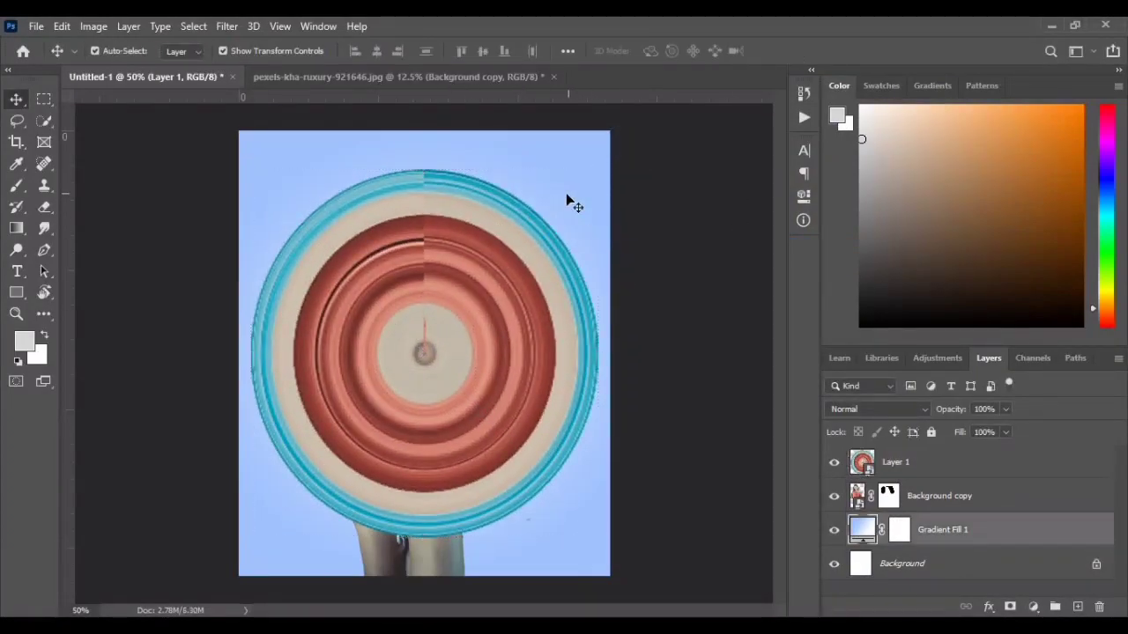
Step: Move the ring layer below the woman layer and reposition and shrink the rings behind her upper body
{"action": "left_click_drag", "start_coordinate": [925, 468], "coordinate": [936, 514]}
{"action": "left_click_drag", "start_coordinate": [535, 324], "coordinate": [520, 337]}
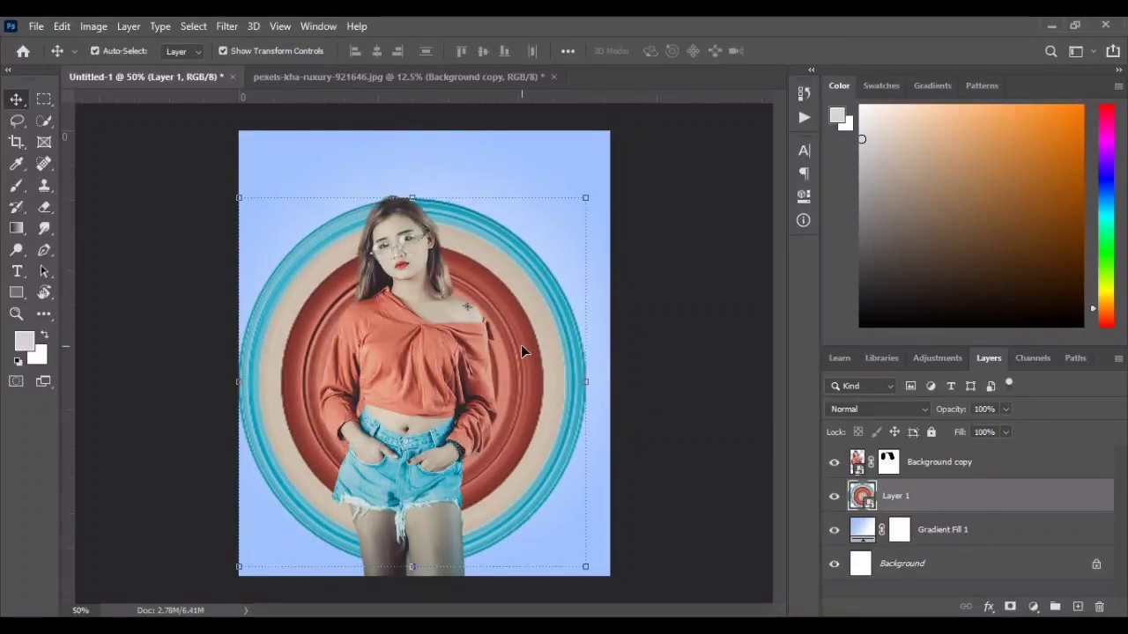
{"action": "mouse_move", "coordinate": [585, 198]}
{"action": "left_mouse_down"}
{"action": "mouse_move", "coordinate": [574, 232]}
{"action": "mouse_move", "coordinate": [585, 198]}
{"action": "mouse_move", "coordinate": [557, 229]}
{"action": "mouse_move", "coordinate": [575, 222]}
{"action": "mouse_move", "coordinate": [559, 259]}
{"action": "mouse_move", "coordinate": [583, 222]}
{"action": "left_mouse_up"}
{"action": "left_click", "coordinate": [354, 52]}
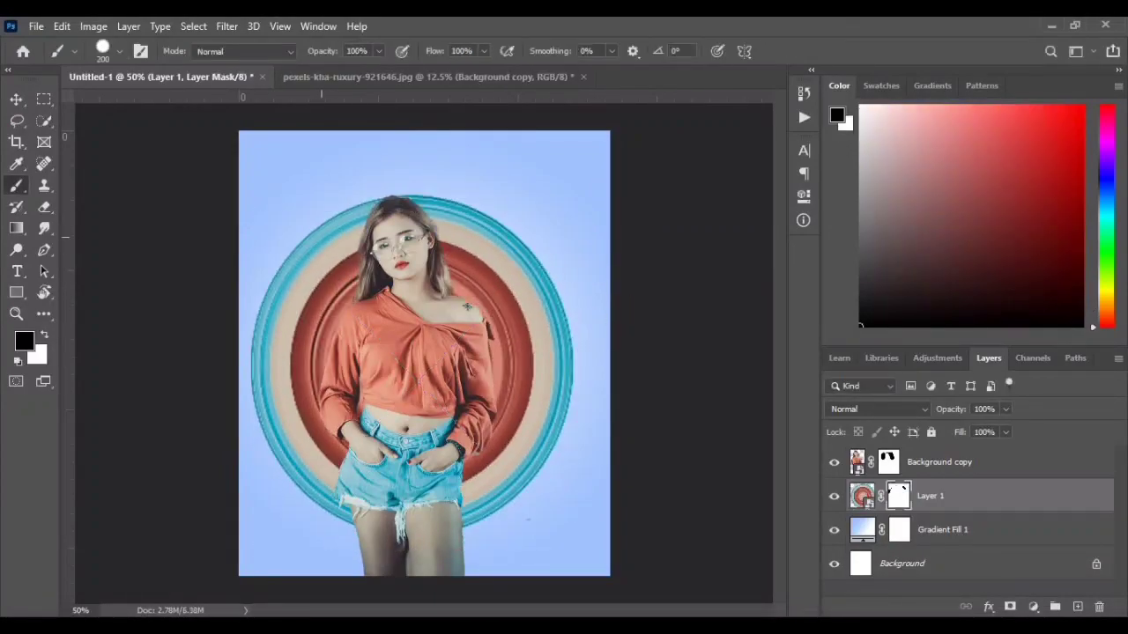
Step: Paint black with a 200 px brush on the ring layer's mask to hide the rings on the left side of the woman
{"action": "mouse_move", "coordinate": [370, 204]}
{"action": "left_mouse_down"}
{"action": "mouse_move", "coordinate": [297, 279]}
{"action": "mouse_move", "coordinate": [299, 515]}
{"action": "left_mouse_up"}
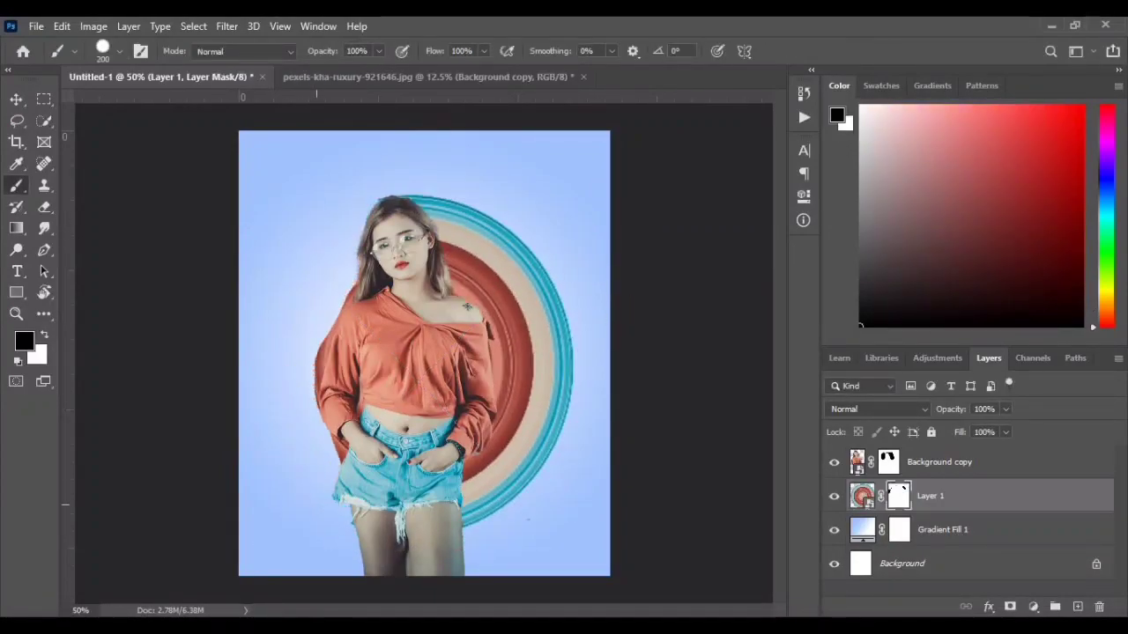
{"action": "left_click_drag", "start_coordinate": [301, 476], "coordinate": [349, 337]}
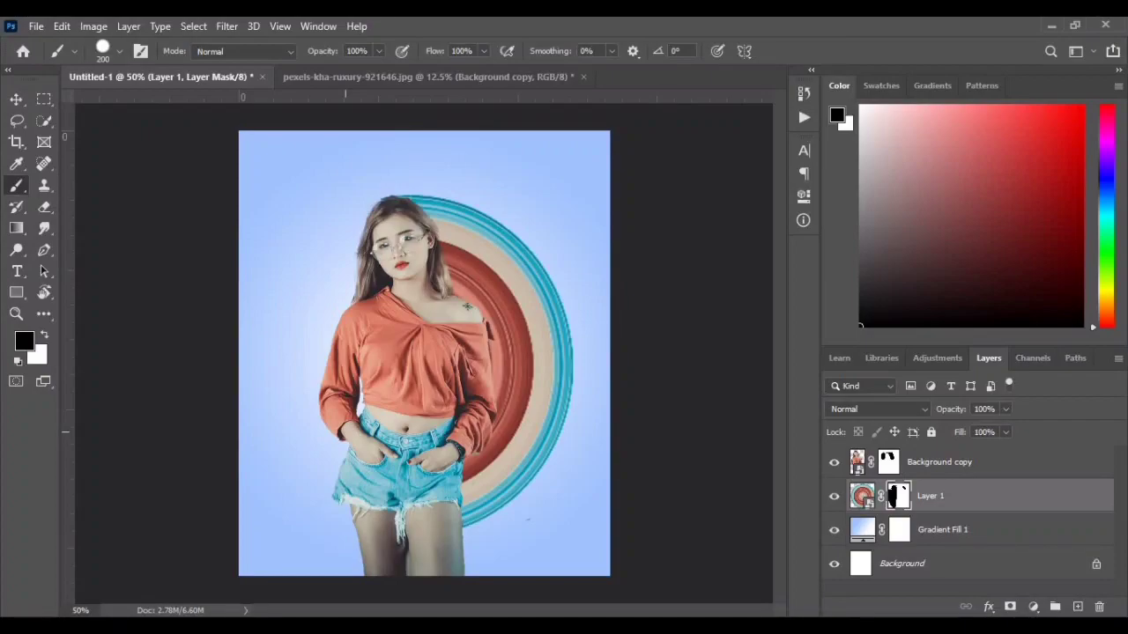
Step: Add a black drop shadow to the woman layer with 100% opacity, 0 px distance and 10 px size
{"action": "left_click", "coordinate": [934, 462]}
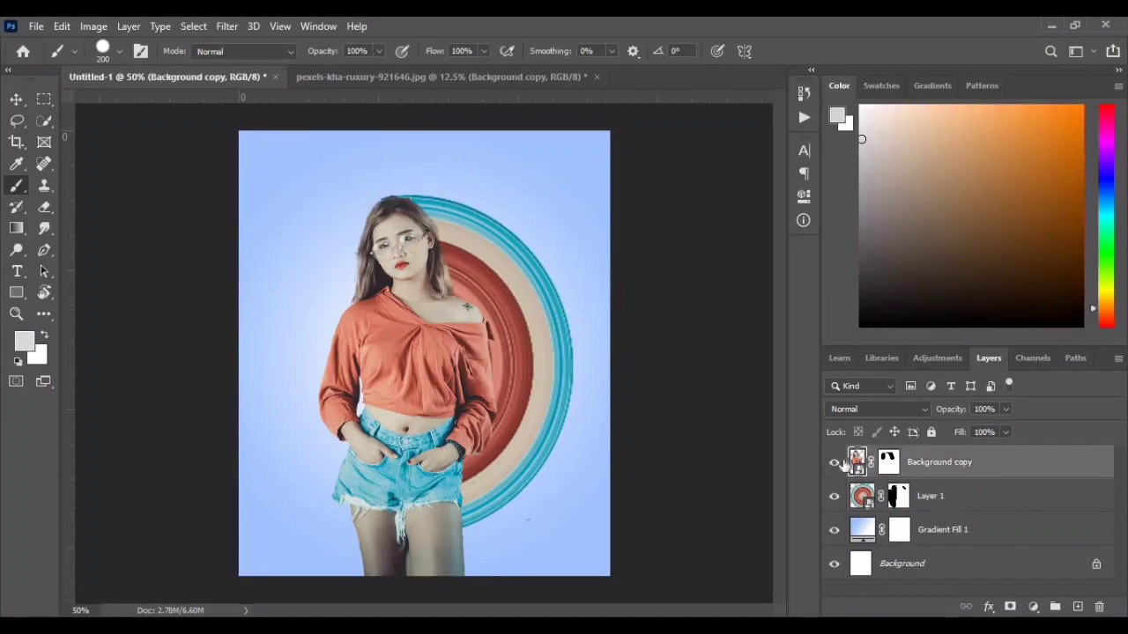
{"action": "right_click", "coordinate": [855, 466]}
{"action": "left_click", "coordinate": [899, 141]}
{"action": "left_click_drag", "start_coordinate": [775, 70], "coordinate": [954, 76]}
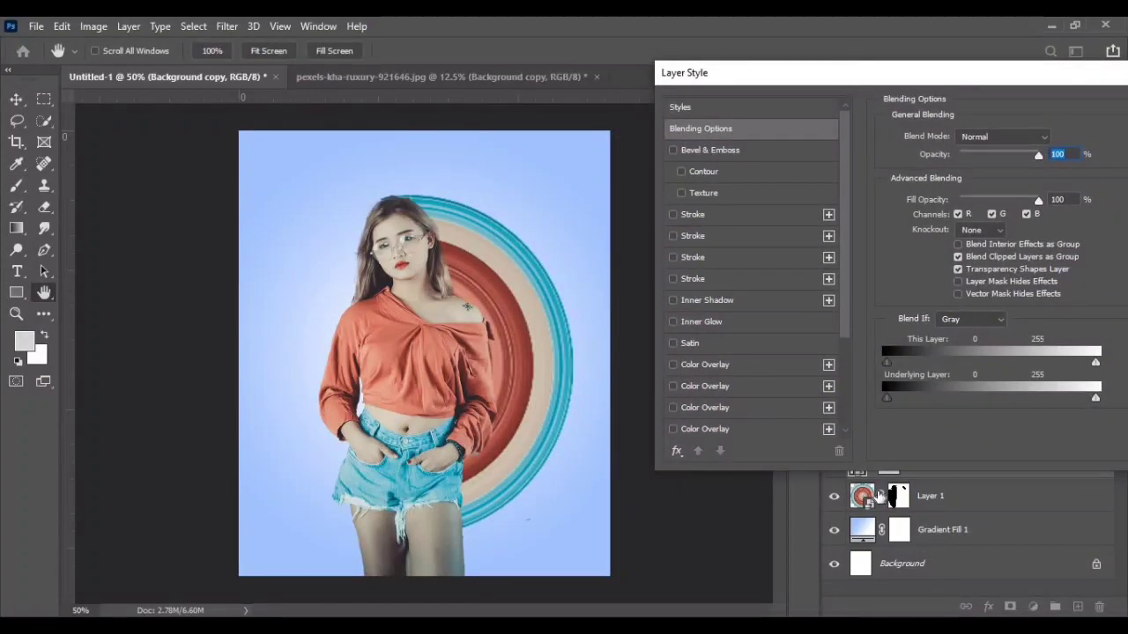
{"action": "scroll", "coordinate": [770, 428], "scroll_direction": "down", "scroll_amount": 3}
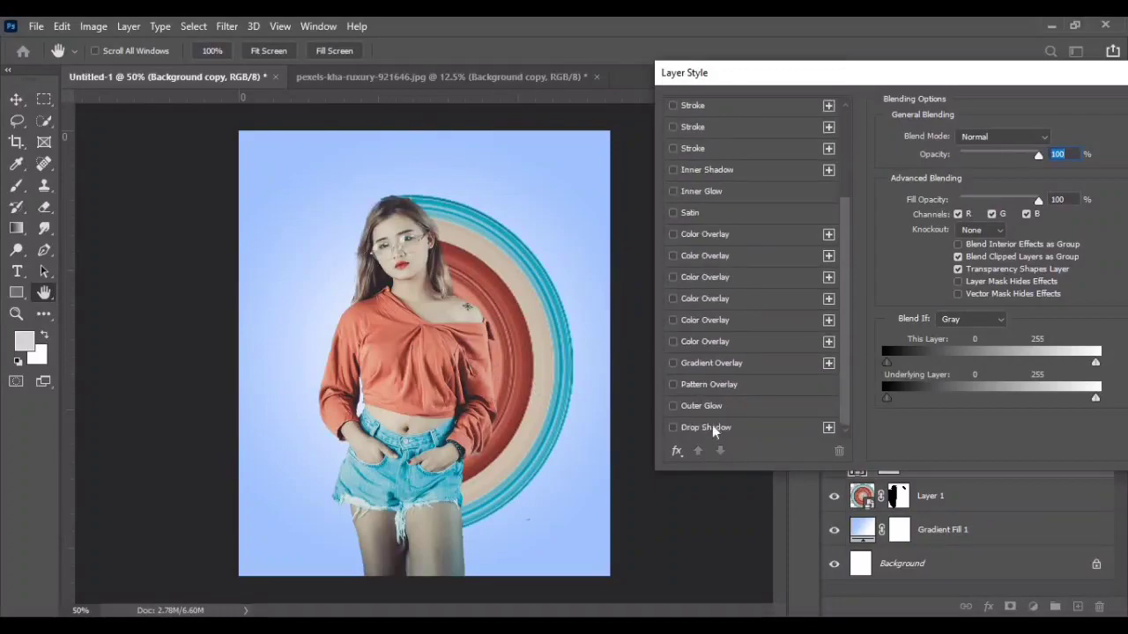
{"action": "left_click", "coordinate": [706, 428]}
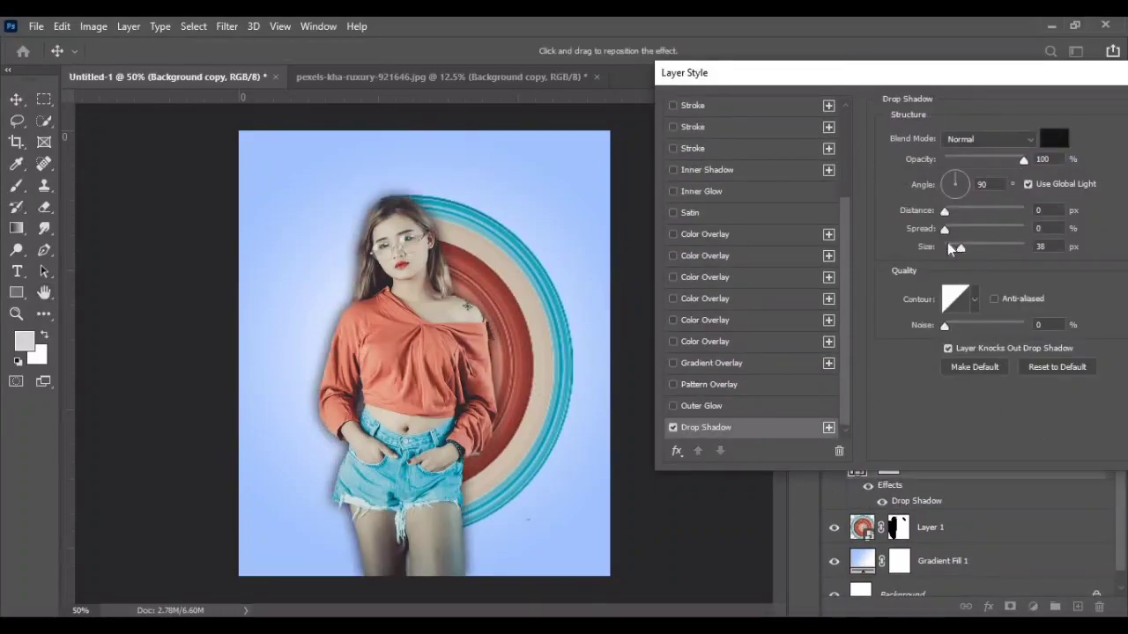
{"action": "mouse_move", "coordinate": [952, 245]}
{"action": "left_mouse_down"}
{"action": "mouse_move", "coordinate": [978, 228]}
{"action": "mouse_move", "coordinate": [935, 235]}
{"action": "mouse_move", "coordinate": [956, 251]}
{"action": "left_mouse_up"}
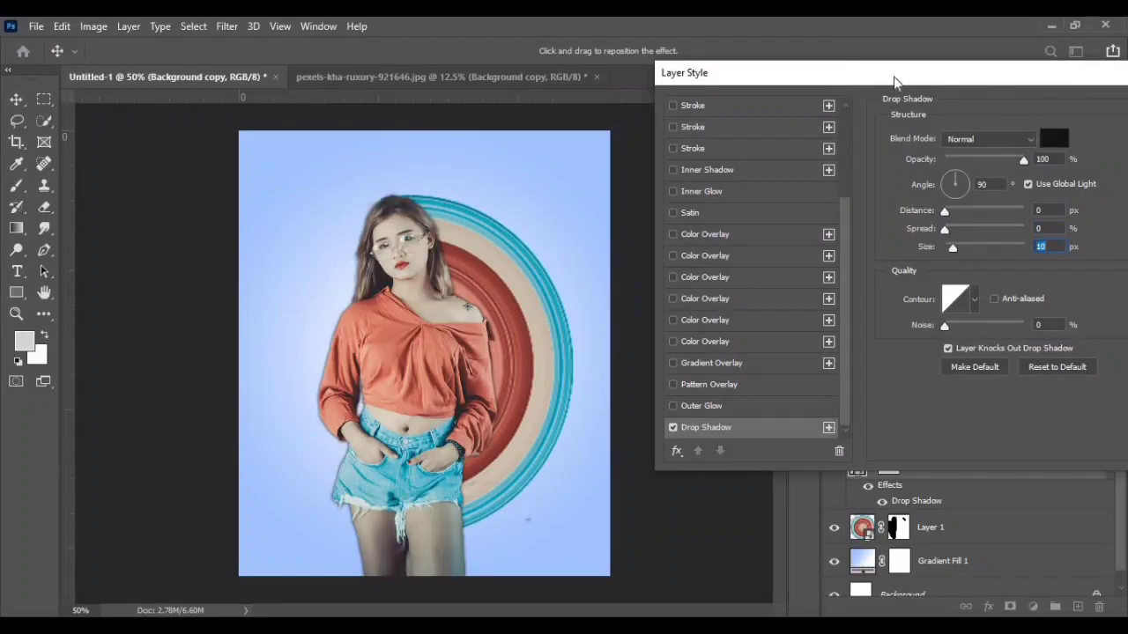
{"action": "left_click_drag", "start_coordinate": [949, 80], "coordinate": [843, 58]}
{"action": "left_click", "coordinate": [1101, 102]}
Step: Add a new empty layer directly above the ring layer
{"action": "left_click", "coordinate": [16, 98]}
{"action": "left_click", "coordinate": [606, 316]}
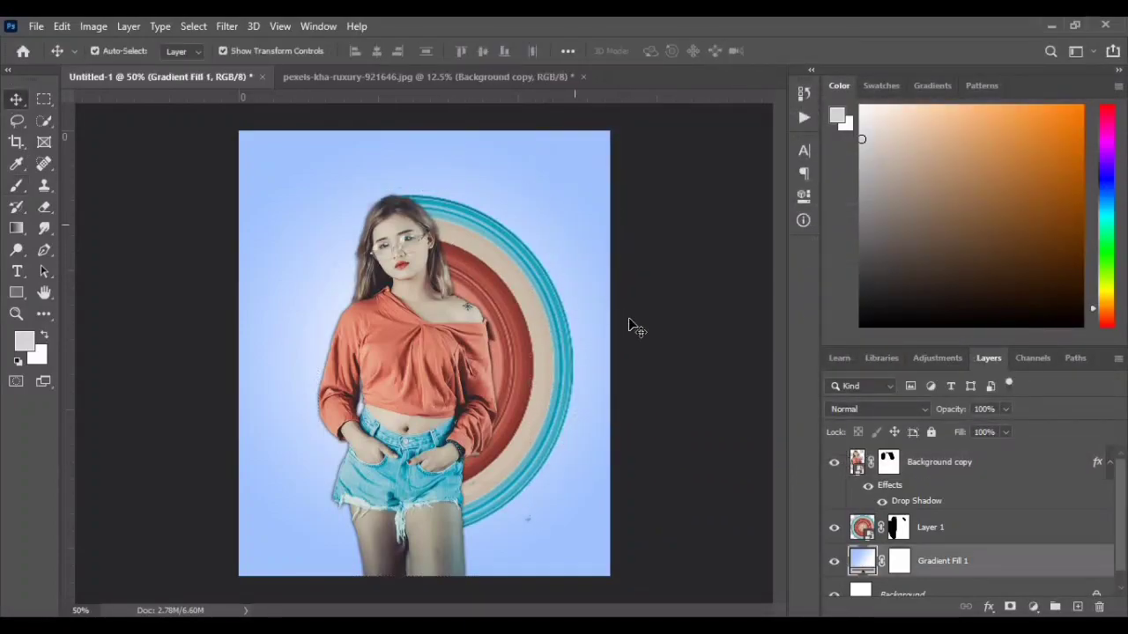
{"action": "left_click", "coordinate": [534, 306]}
{"action": "left_click", "coordinate": [585, 169]}
{"action": "scroll", "coordinate": [961, 532], "scroll_direction": "down", "scroll_amount": 1}
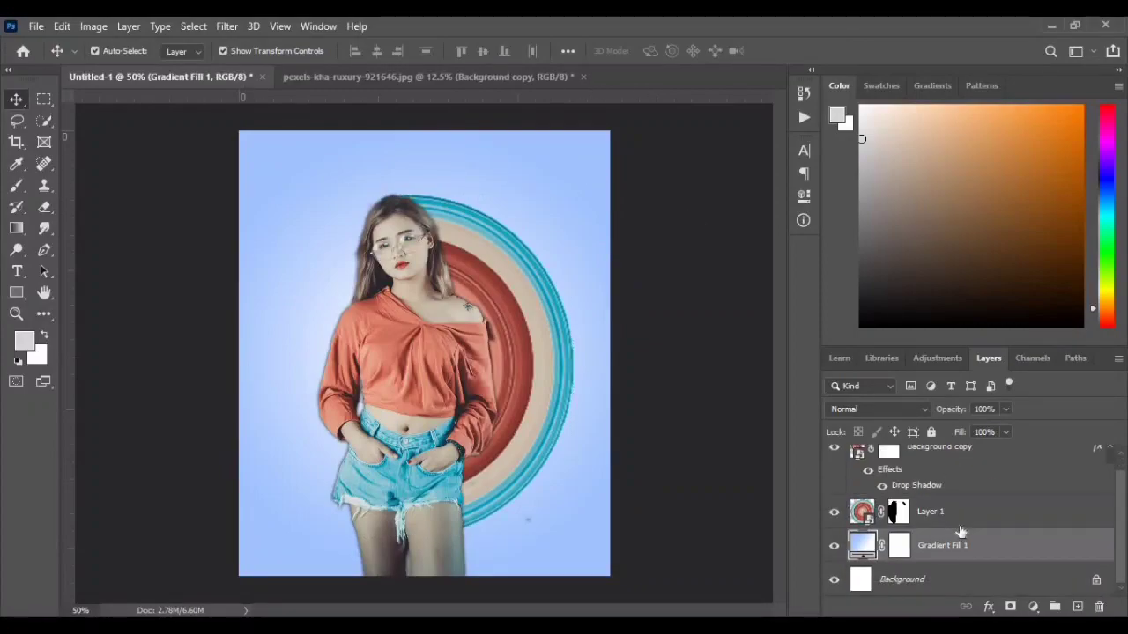
{"action": "scroll", "coordinate": [950, 525], "scroll_direction": "up", "scroll_amount": 1}
{"action": "left_click", "coordinate": [956, 529]}
{"action": "left_click", "coordinate": [1076, 607]}
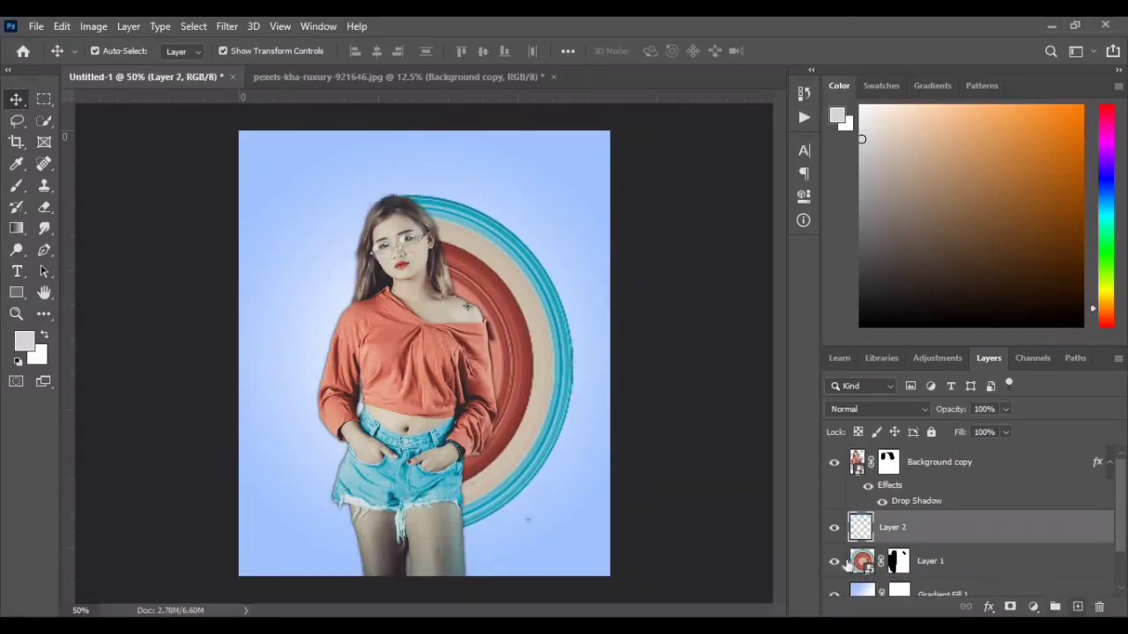
Step: Set up a black Soft Round brush at 500 px with 0% hardness
{"action": "left_click", "coordinate": [16, 185]}
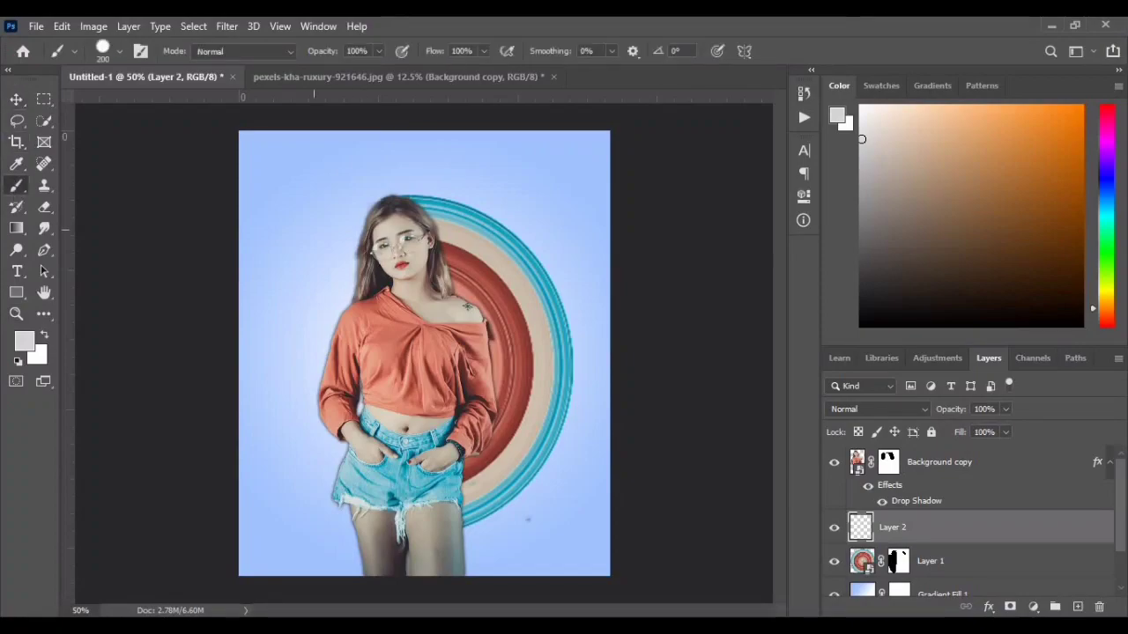
{"action": "left_click", "coordinate": [860, 325]}
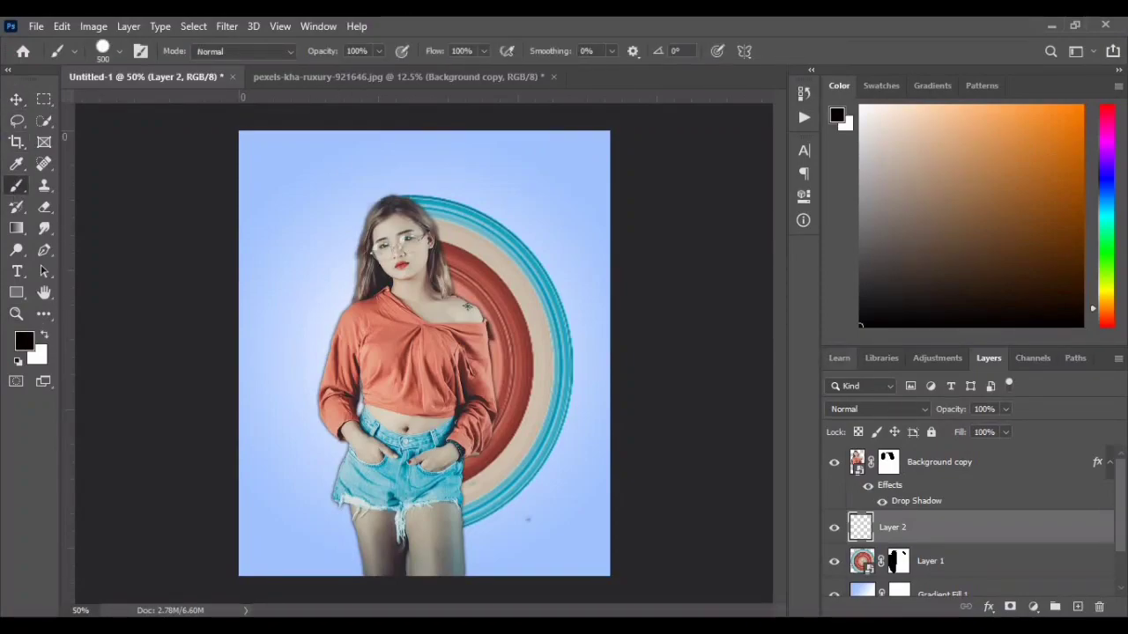
{"action": "left_click", "coordinate": [103, 55]}
{"action": "left_click", "coordinate": [88, 220]}
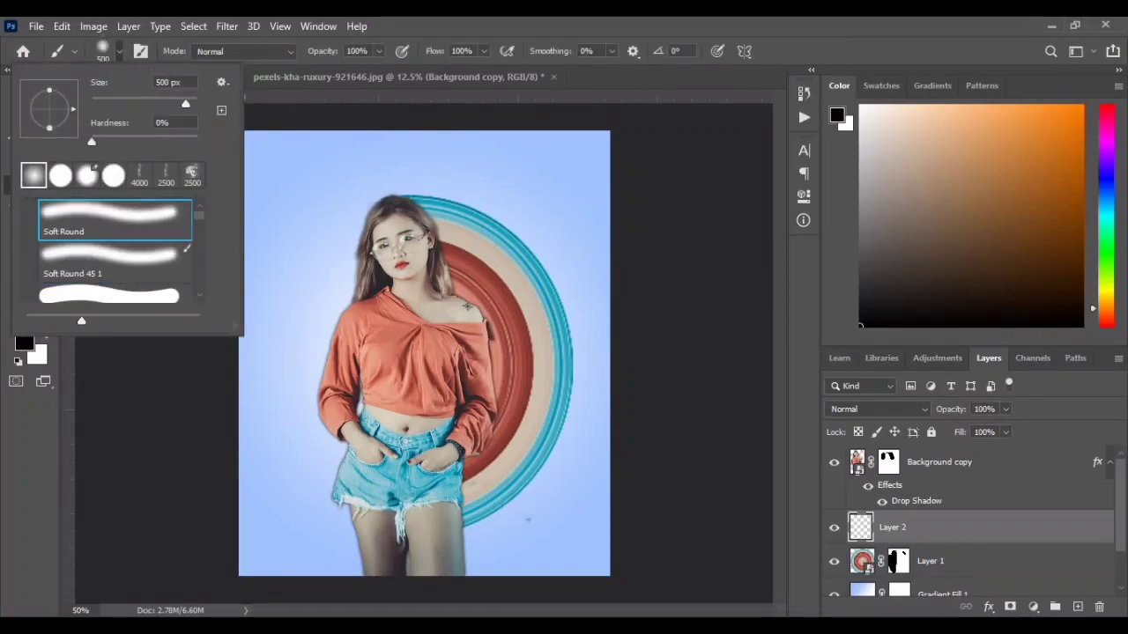
{"action": "left_click", "coordinate": [309, 233]}
{"action": "key", "text": "v"}
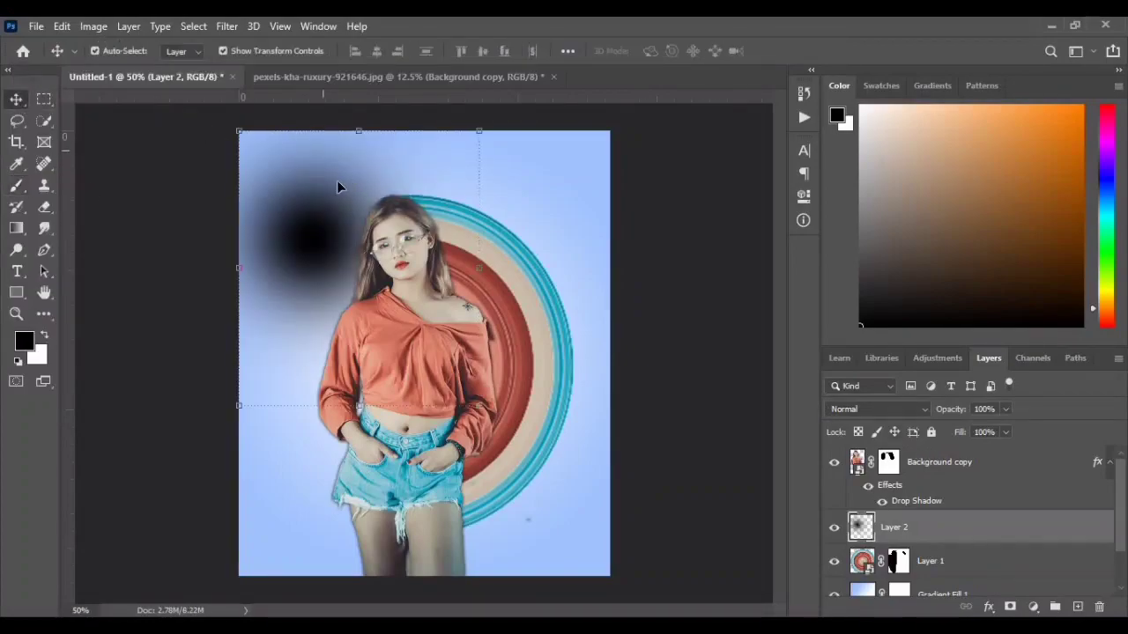
{"action": "key", "text": "ctrl+z"}
Step: Paint one soft black 250 px dab on the new layer and flatten and widen it into a ground shadow under the rings
{"action": "left_click", "coordinate": [16, 185]}
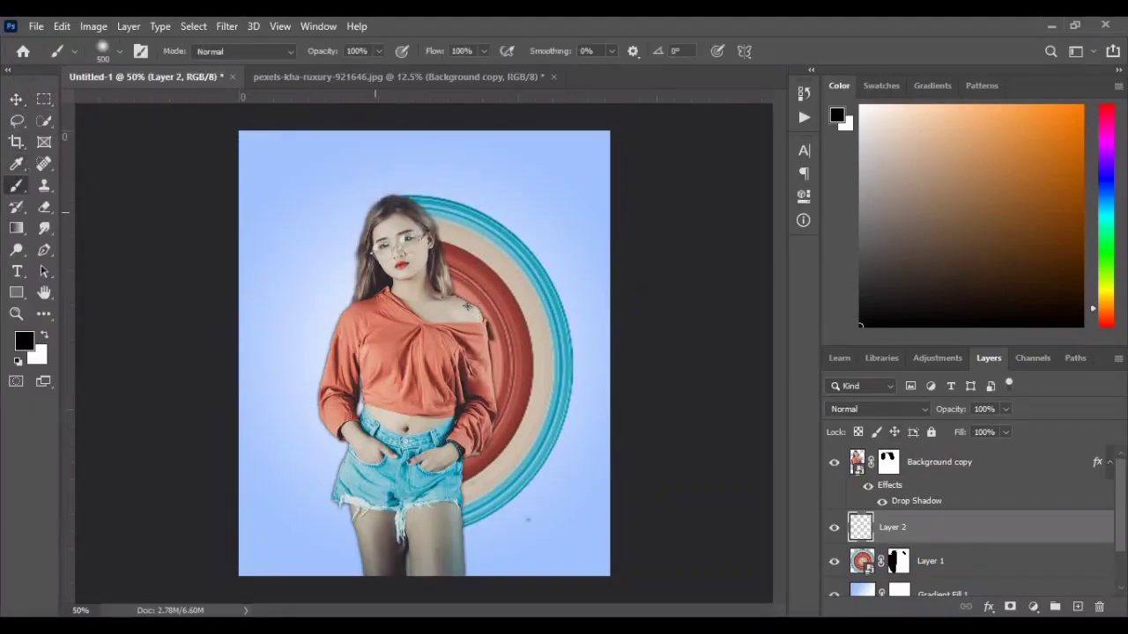
{"action": "left_click", "coordinate": [304, 214]}
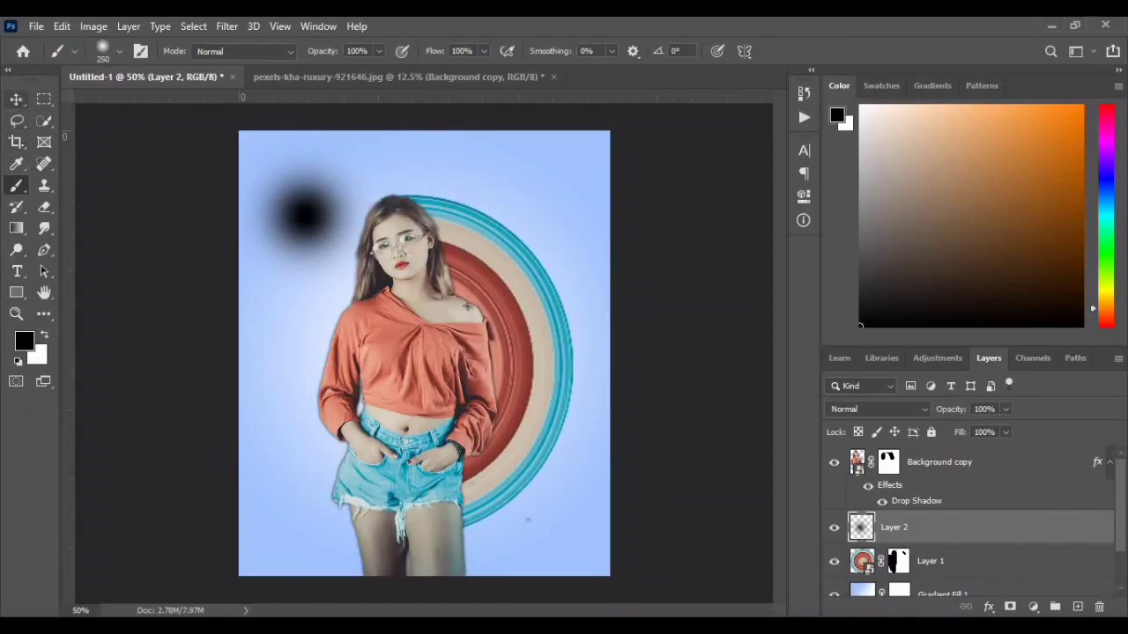
{"action": "left_click", "coordinate": [16, 98]}
{"action": "left_click_drag", "start_coordinate": [315, 134], "coordinate": [314, 282]}
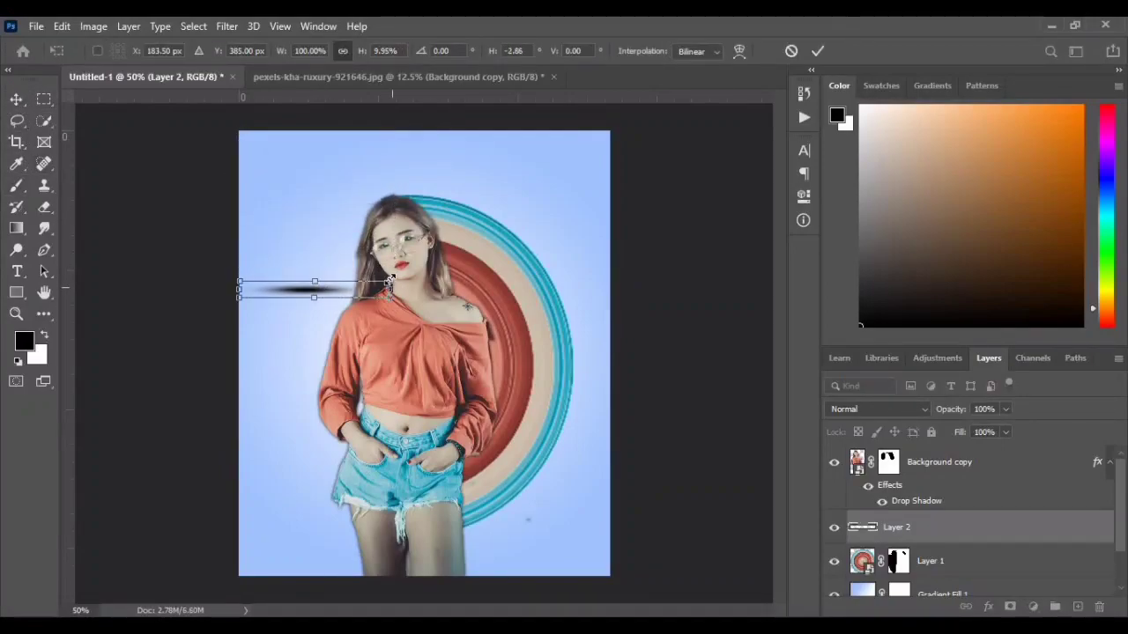
{"action": "left_click_drag", "start_coordinate": [395, 290], "coordinate": [625, 290]}
{"action": "mouse_move", "coordinate": [494, 292]}
{"action": "left_mouse_down"}
{"action": "mouse_move", "coordinate": [496, 551]}
{"action": "mouse_move", "coordinate": [516, 534]}
{"action": "left_mouse_up"}
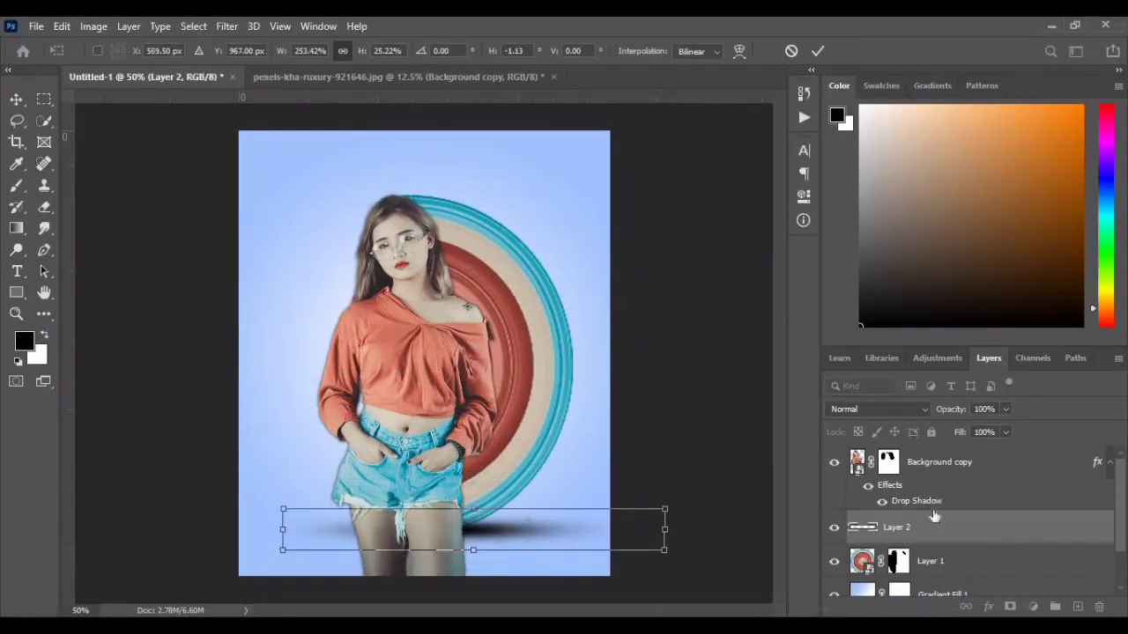
Step: Move the ground shadow layer below the ring layer and nudge the shadow into place behind the woman's legs
{"action": "left_click_drag", "start_coordinate": [960, 533], "coordinate": [958, 580]}
{"action": "left_click_drag", "start_coordinate": [533, 534], "coordinate": [520, 530]}
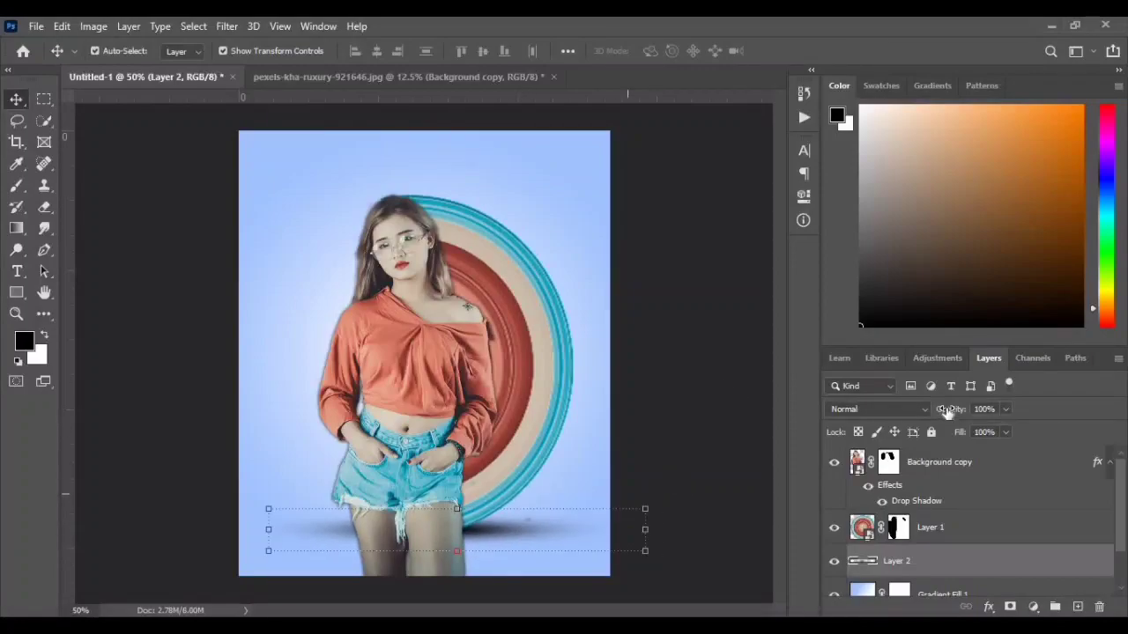
{"action": "left_click", "coordinate": [697, 253]}
Step: Lower the opacity of the ground shadow layer to soften it
{"action": "left_click", "coordinate": [482, 535]}
{"action": "left_click", "coordinate": [916, 564]}
{"action": "left_click", "coordinate": [968, 427]}
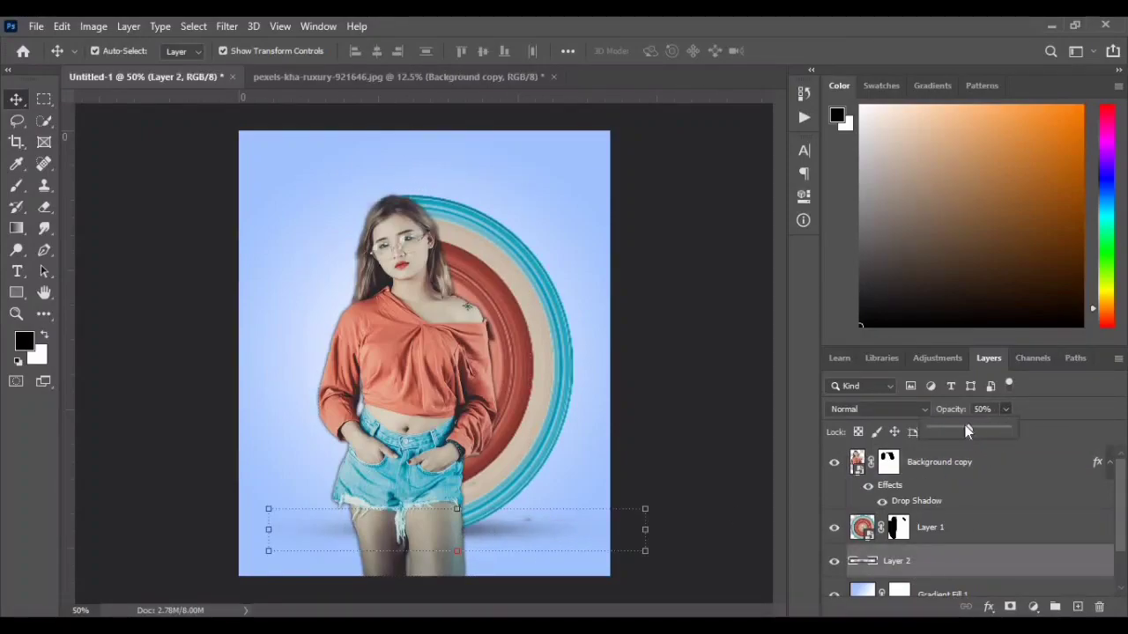
{"action": "left_click", "coordinate": [979, 430]}
{"action": "left_click_drag", "start_coordinate": [978, 427], "coordinate": [982, 428]}
{"action": "left_click", "coordinate": [177, 216]}
{"action": "left_click", "coordinate": [177, 216]}
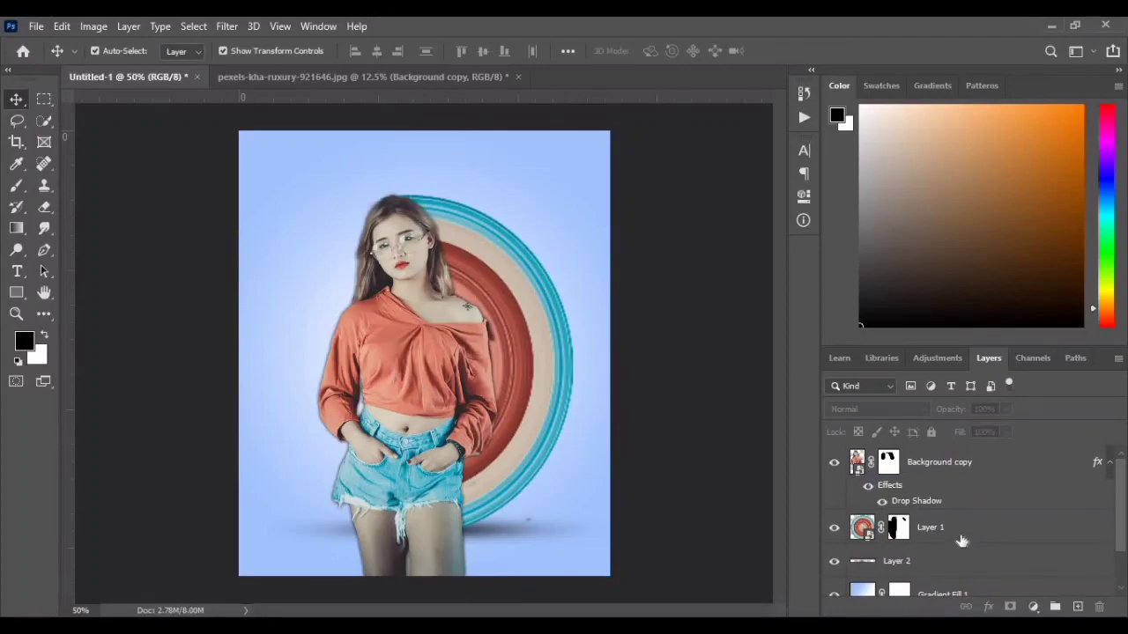
Step: Add an empty layer above the woman layer and a Gradient Map adjustment layer on top at 12% opacity
{"action": "left_click", "coordinate": [974, 467]}
{"action": "left_click", "coordinate": [1078, 607]}
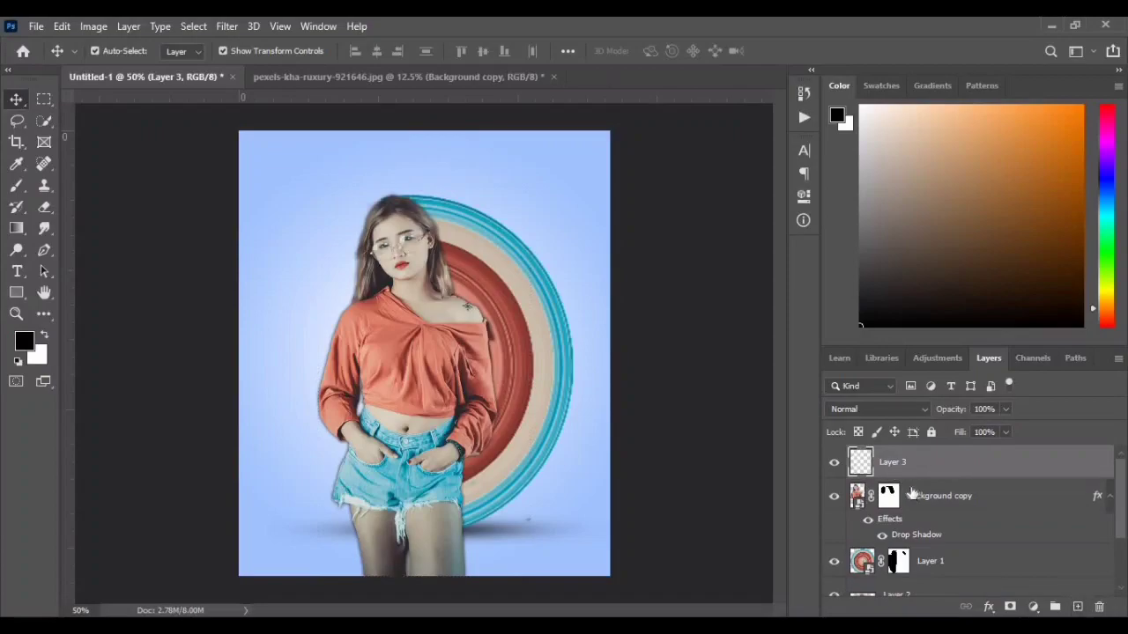
{"action": "left_click", "coordinate": [1035, 608]}
{"action": "left_click", "coordinate": [1033, 584]}
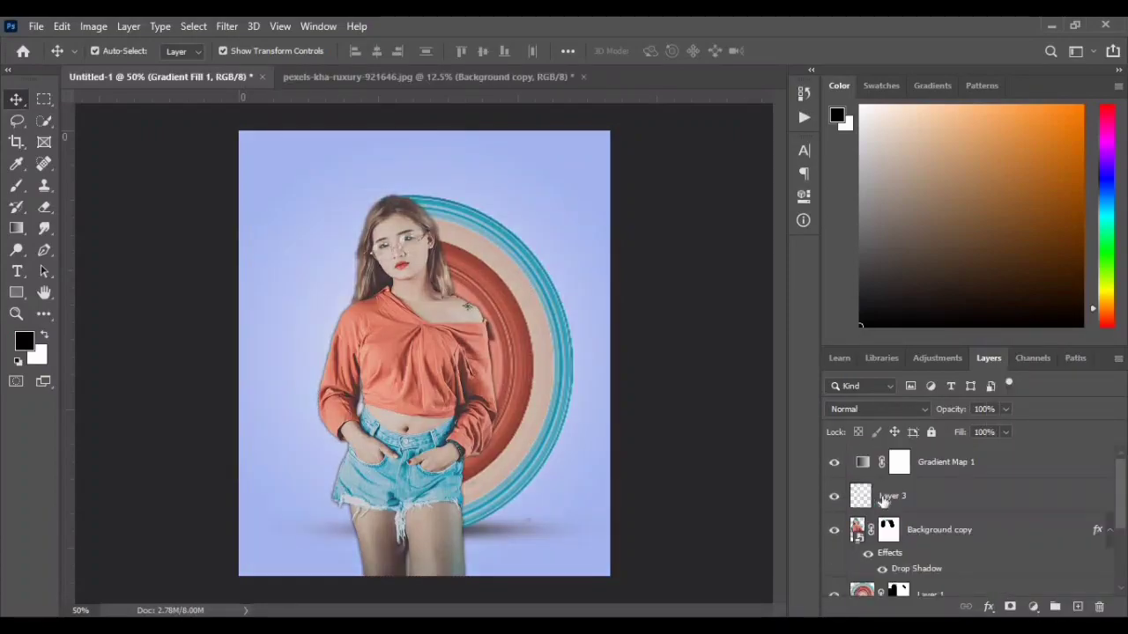
Step: Try several presets from the Blues group for the Gradient Map and apply Blue_12
{"action": "double_click", "coordinate": [863, 464]}
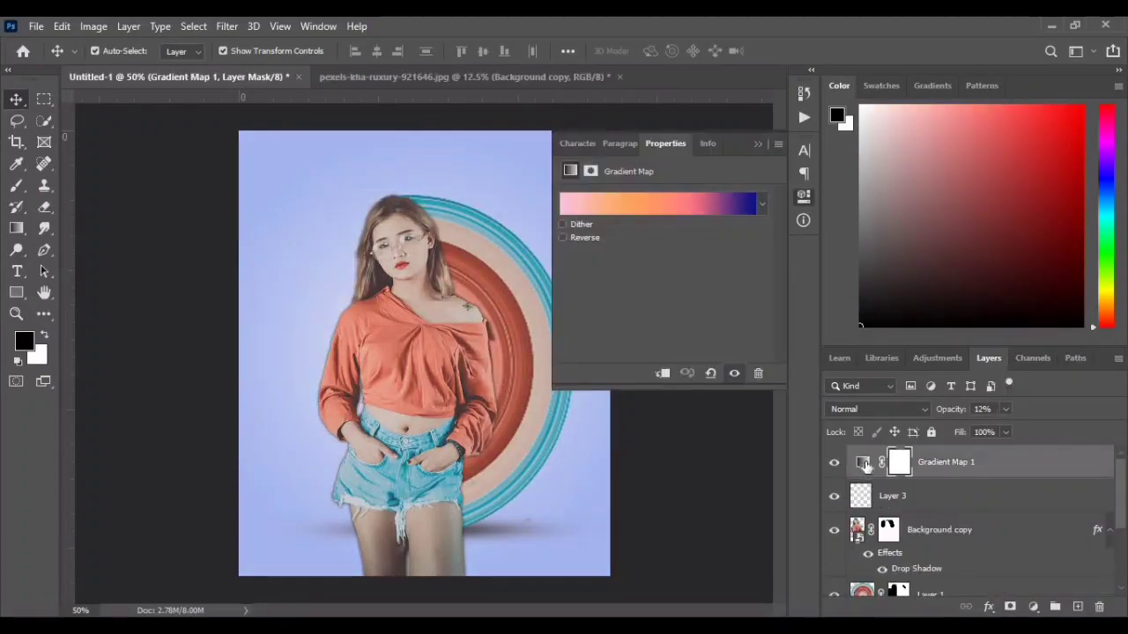
{"action": "left_click", "coordinate": [654, 206]}
{"action": "left_click", "coordinate": [587, 162]}
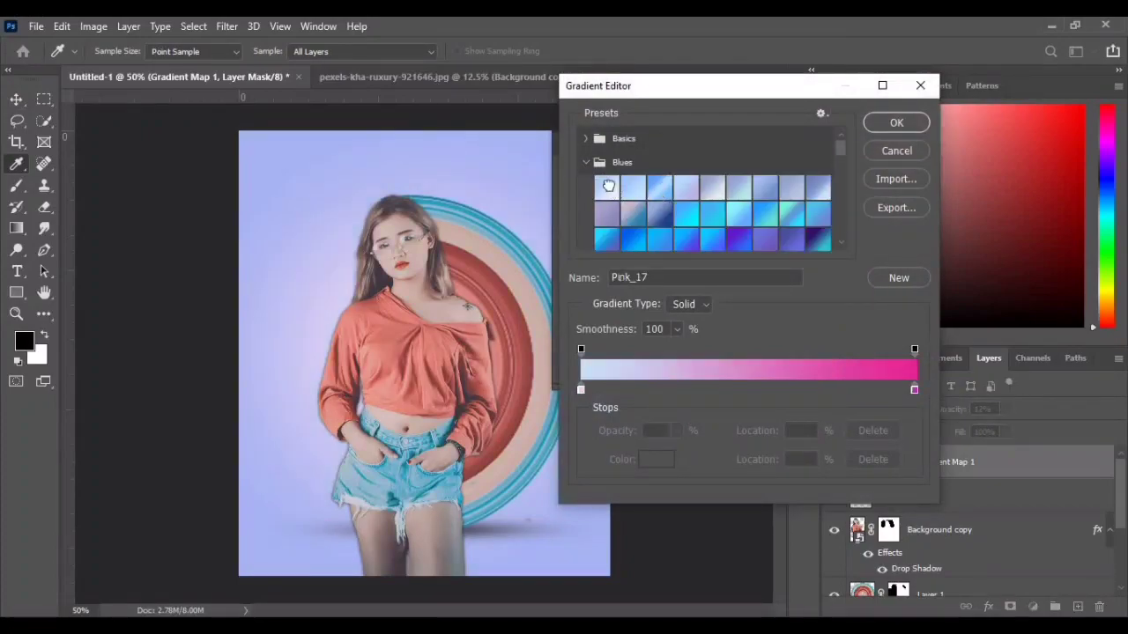
{"action": "left_click", "coordinate": [608, 185]}
{"action": "left_click", "coordinate": [632, 189]}
{"action": "left_click", "coordinate": [660, 189]}
{"action": "left_click", "coordinate": [686, 189]}
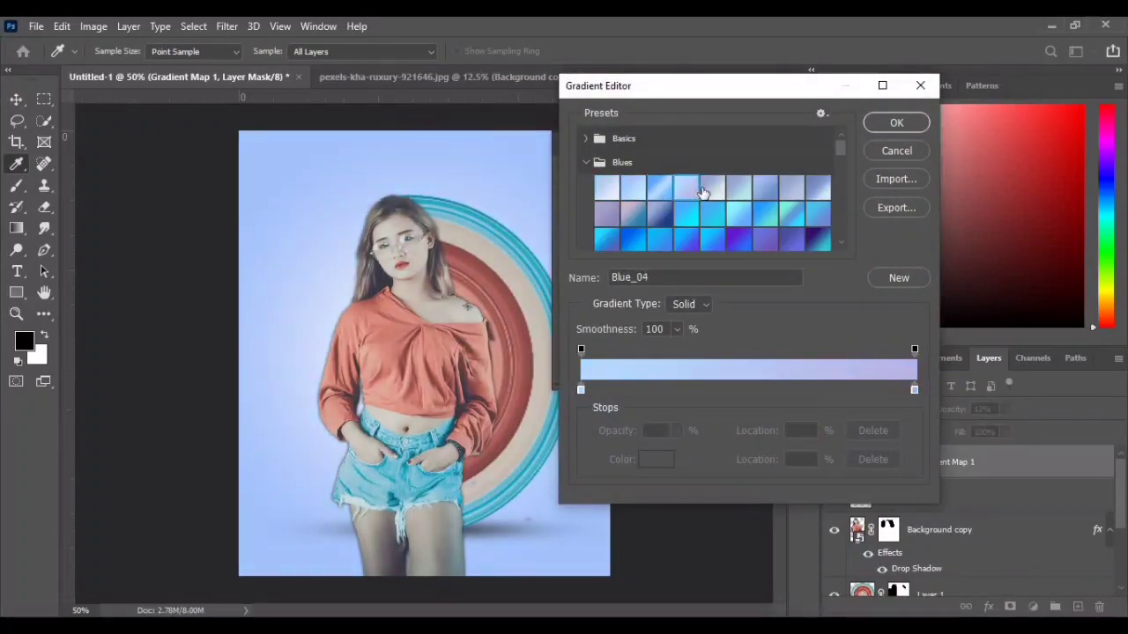
{"action": "left_click", "coordinate": [714, 188]}
{"action": "left_click", "coordinate": [763, 214]}
{"action": "left_click", "coordinate": [660, 214]}
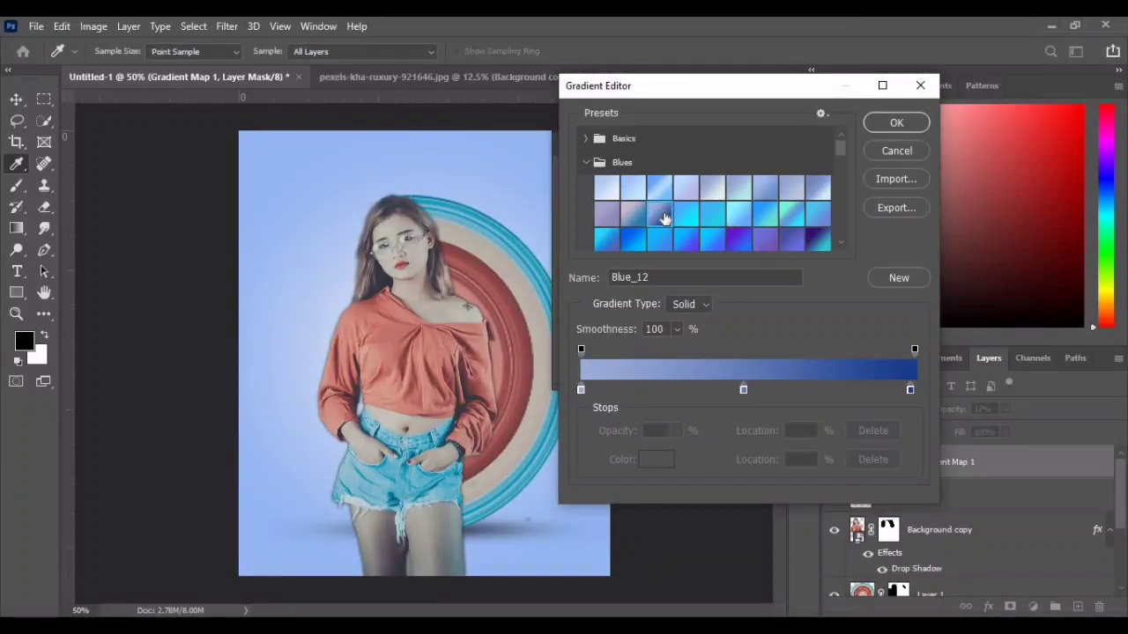
{"action": "left_click", "coordinate": [896, 123]}
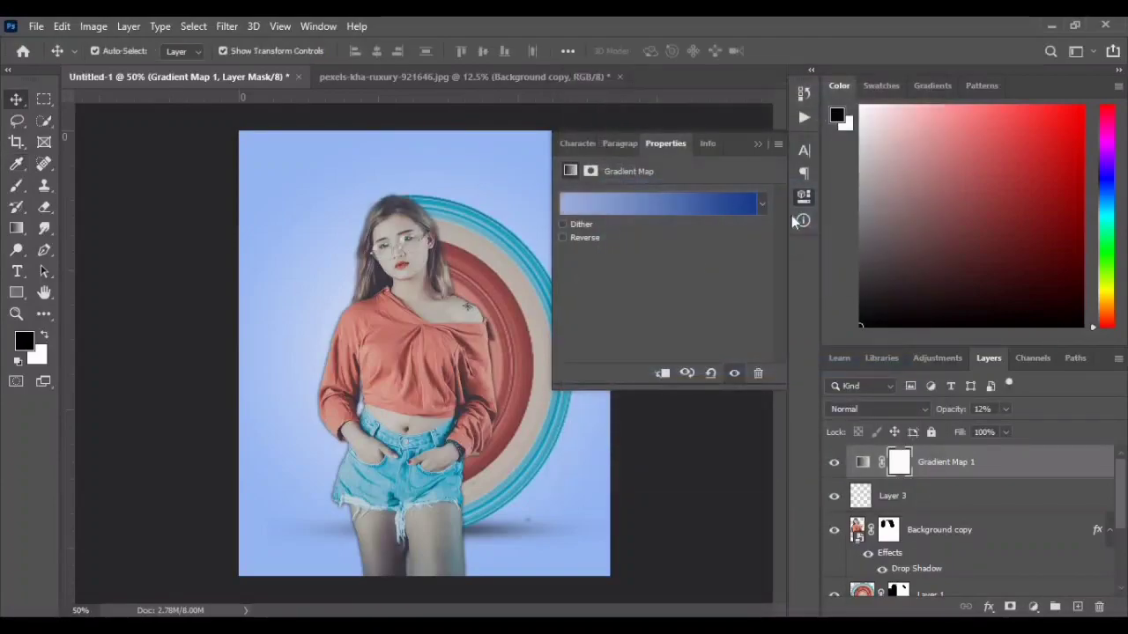
{"action": "left_click", "coordinate": [757, 143]}
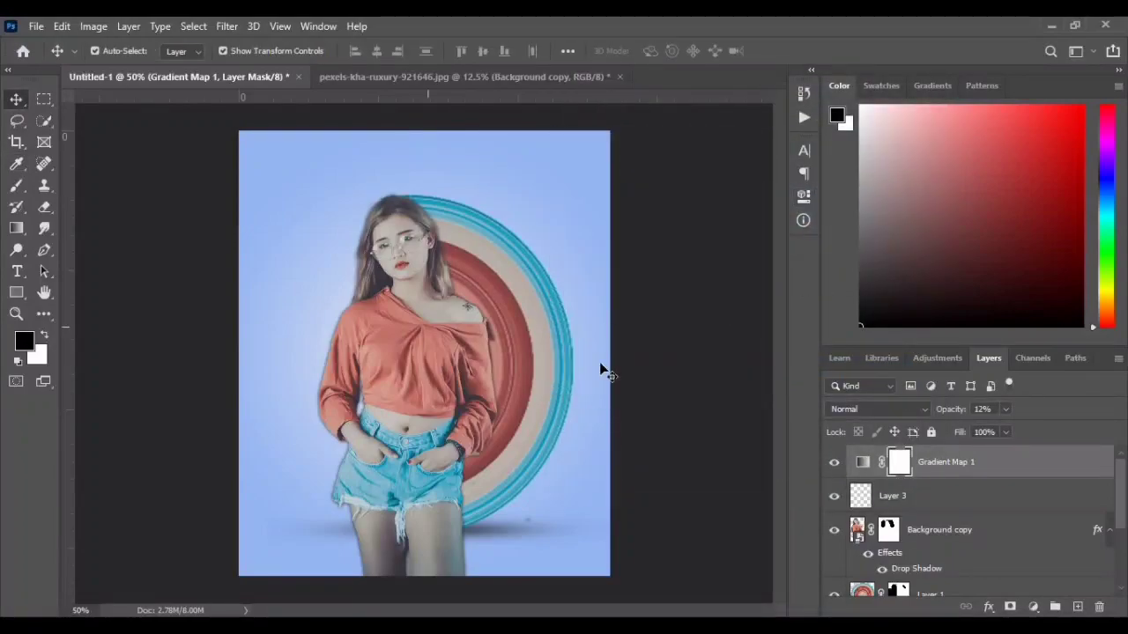
{"action": "left_click", "coordinate": [35, 27]}
{"action": "left_click", "coordinate": [10, 474]}
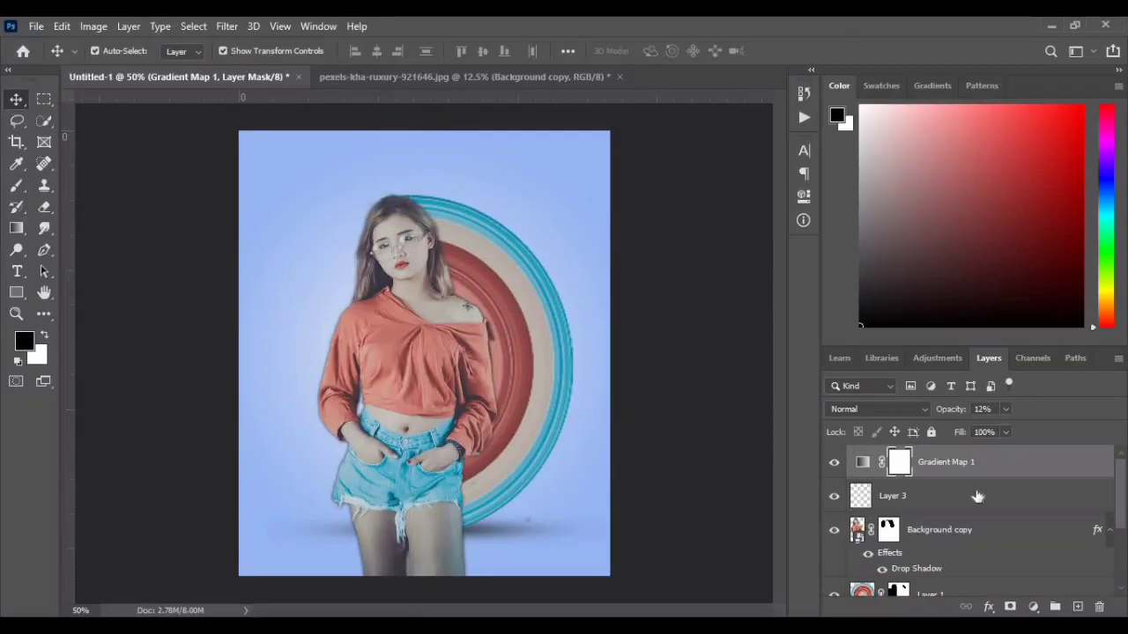